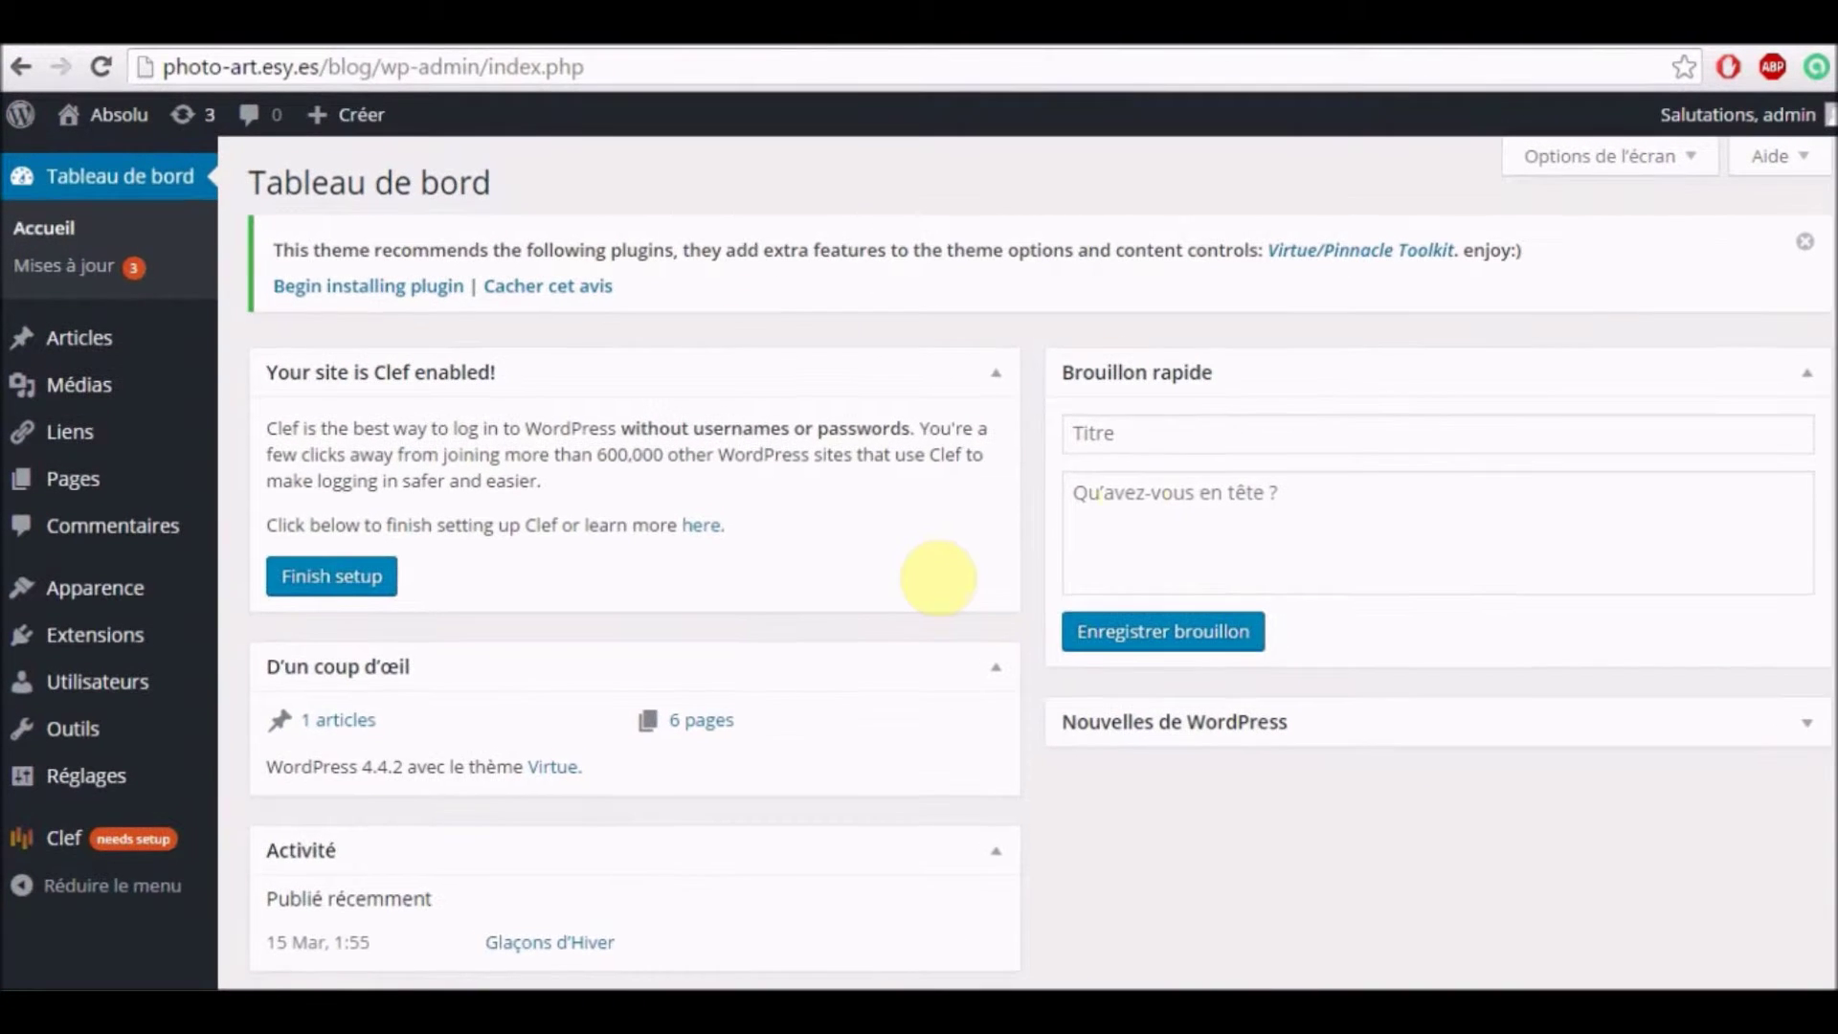
click(1093, 435)
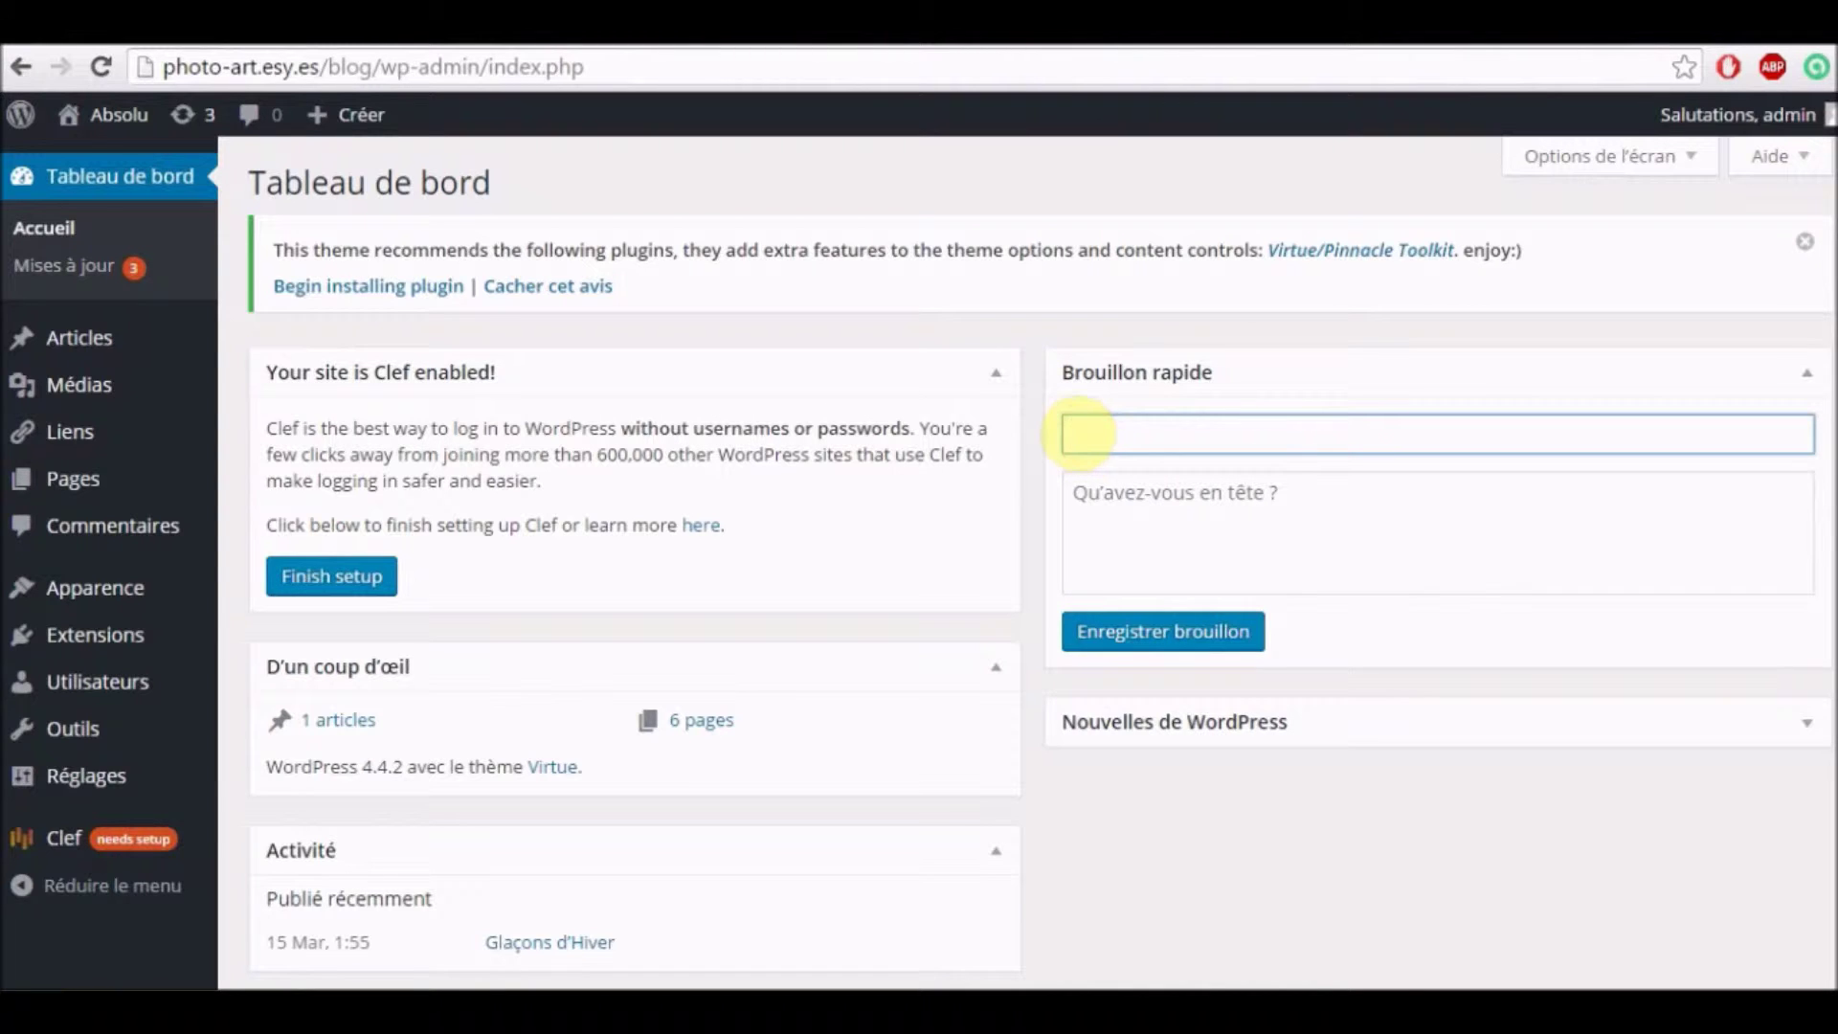
click(1085, 496)
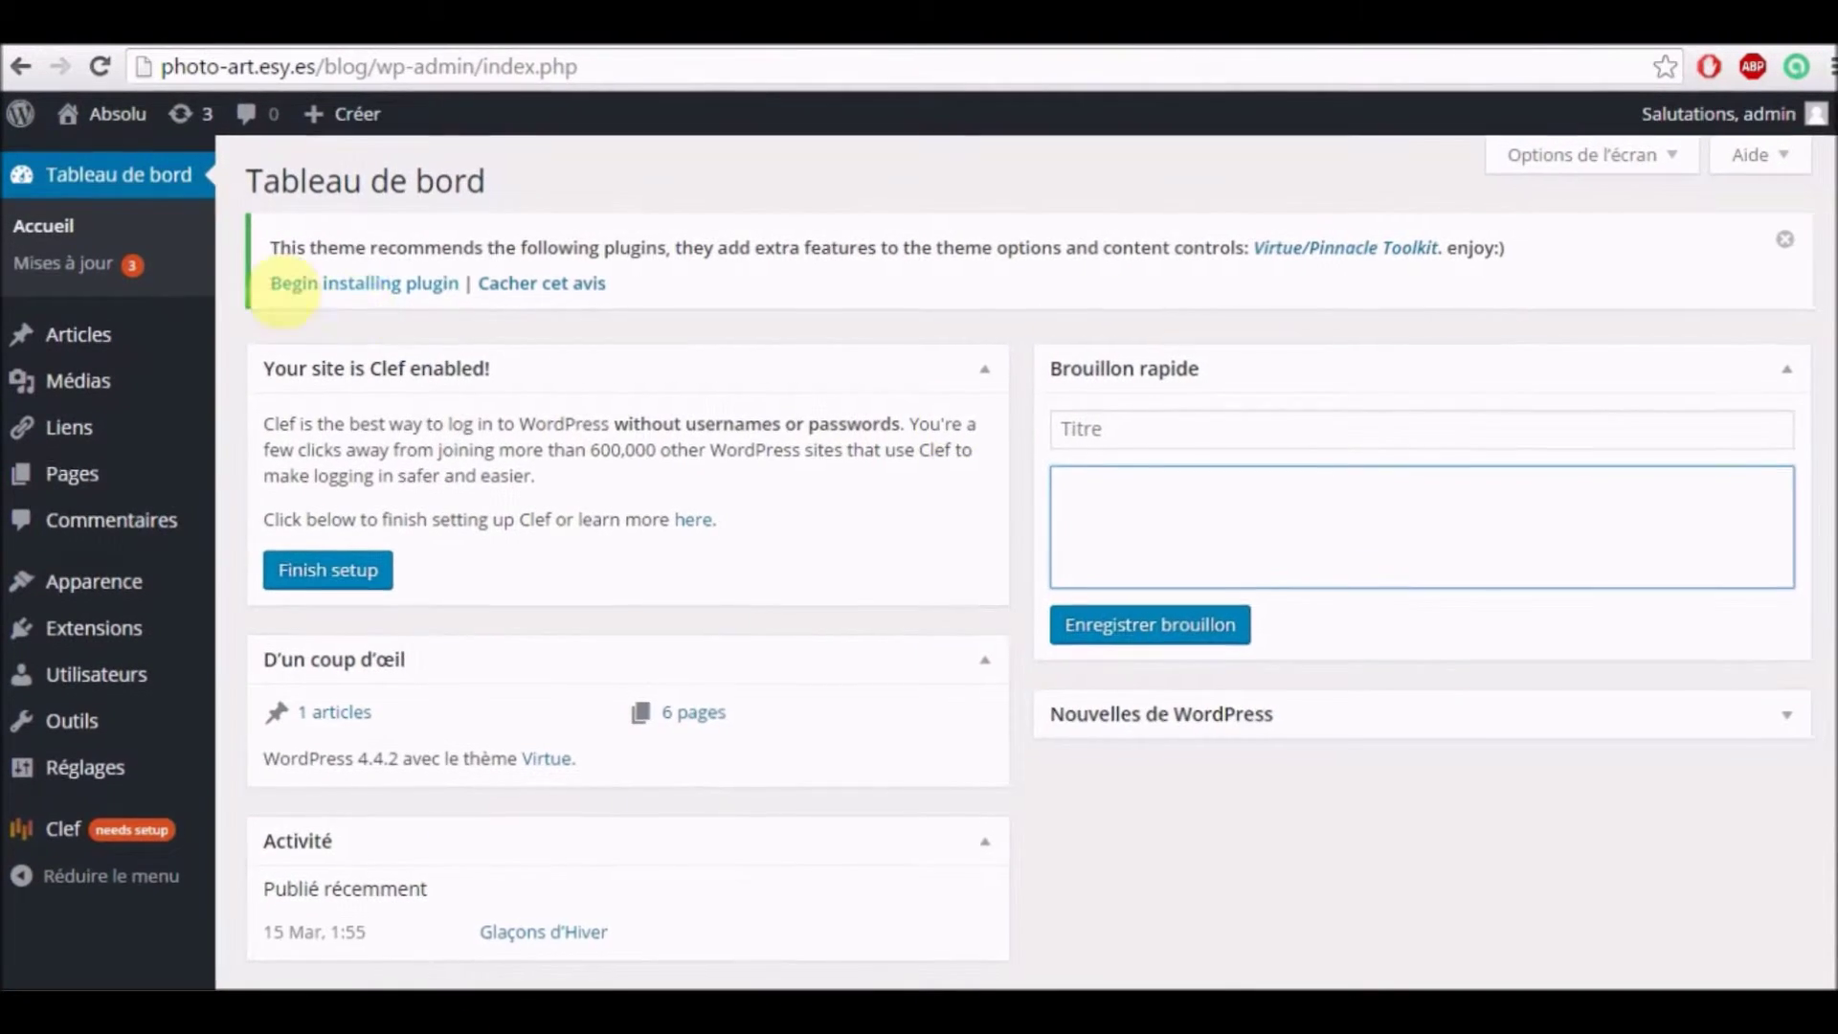
Step: Start a new article and title it "Le titre de votre article"
mouse_move(80, 335)
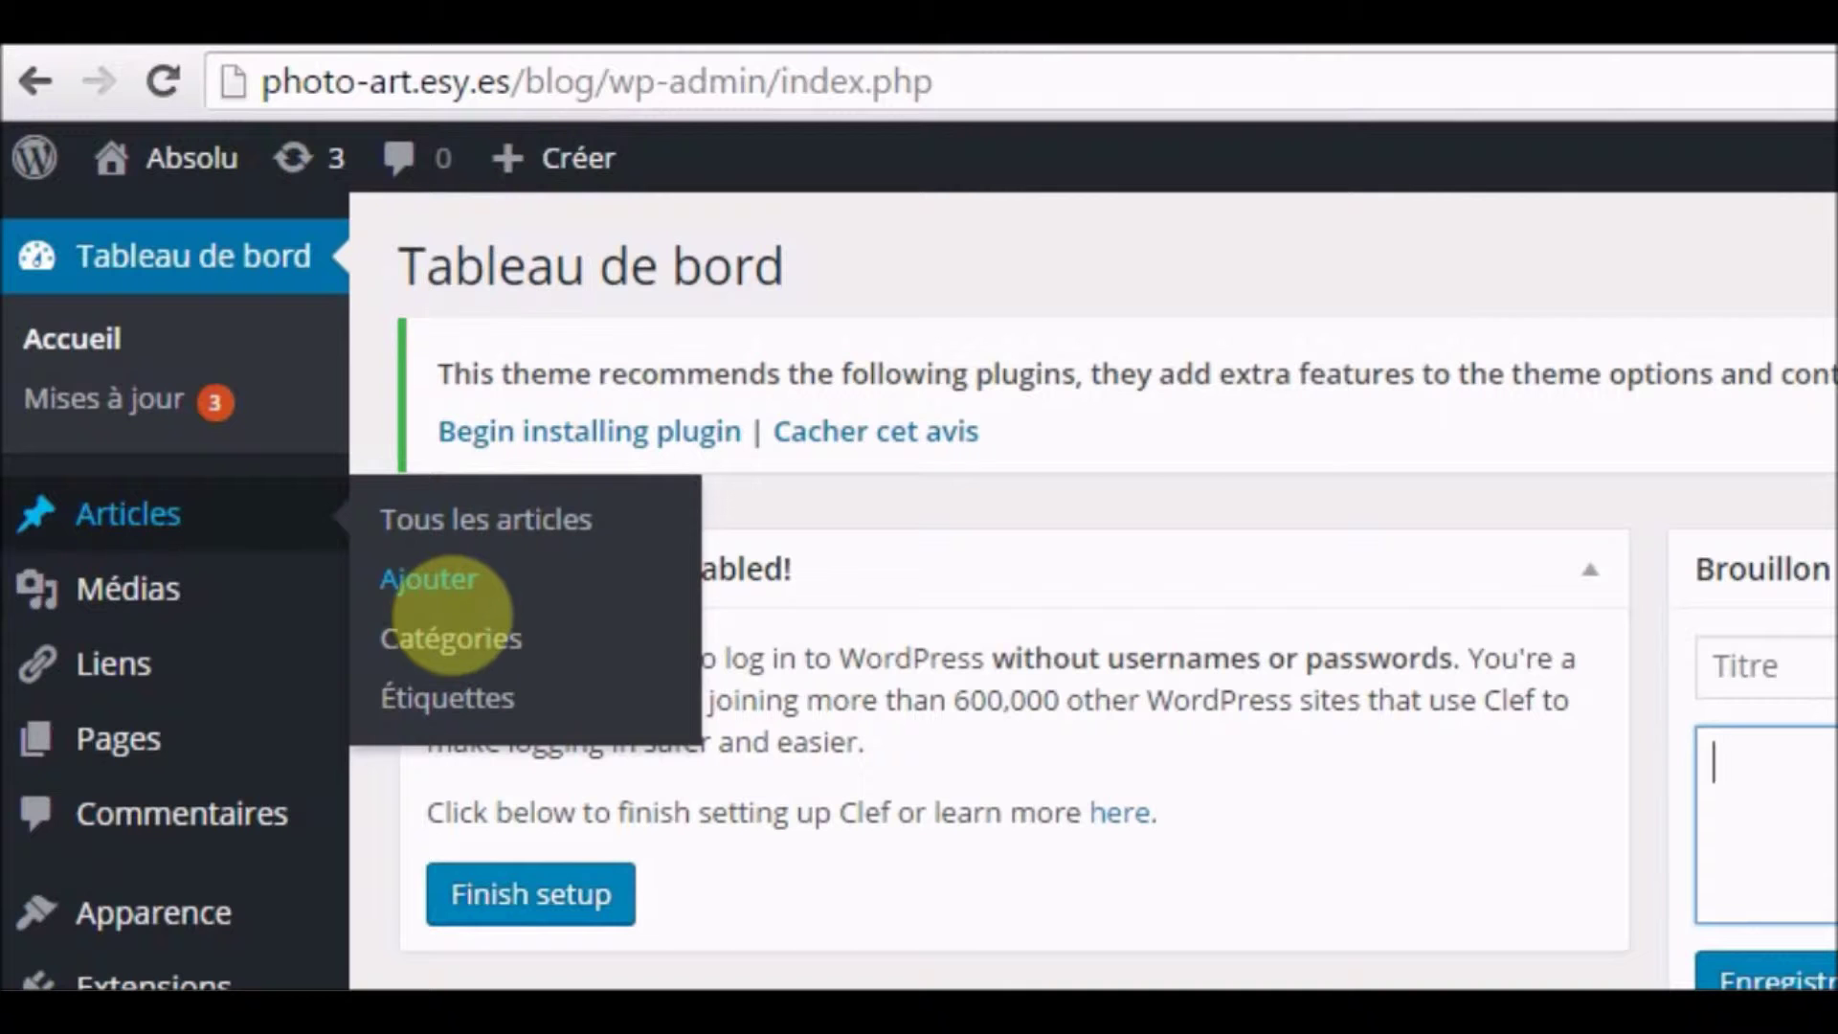
click(452, 599)
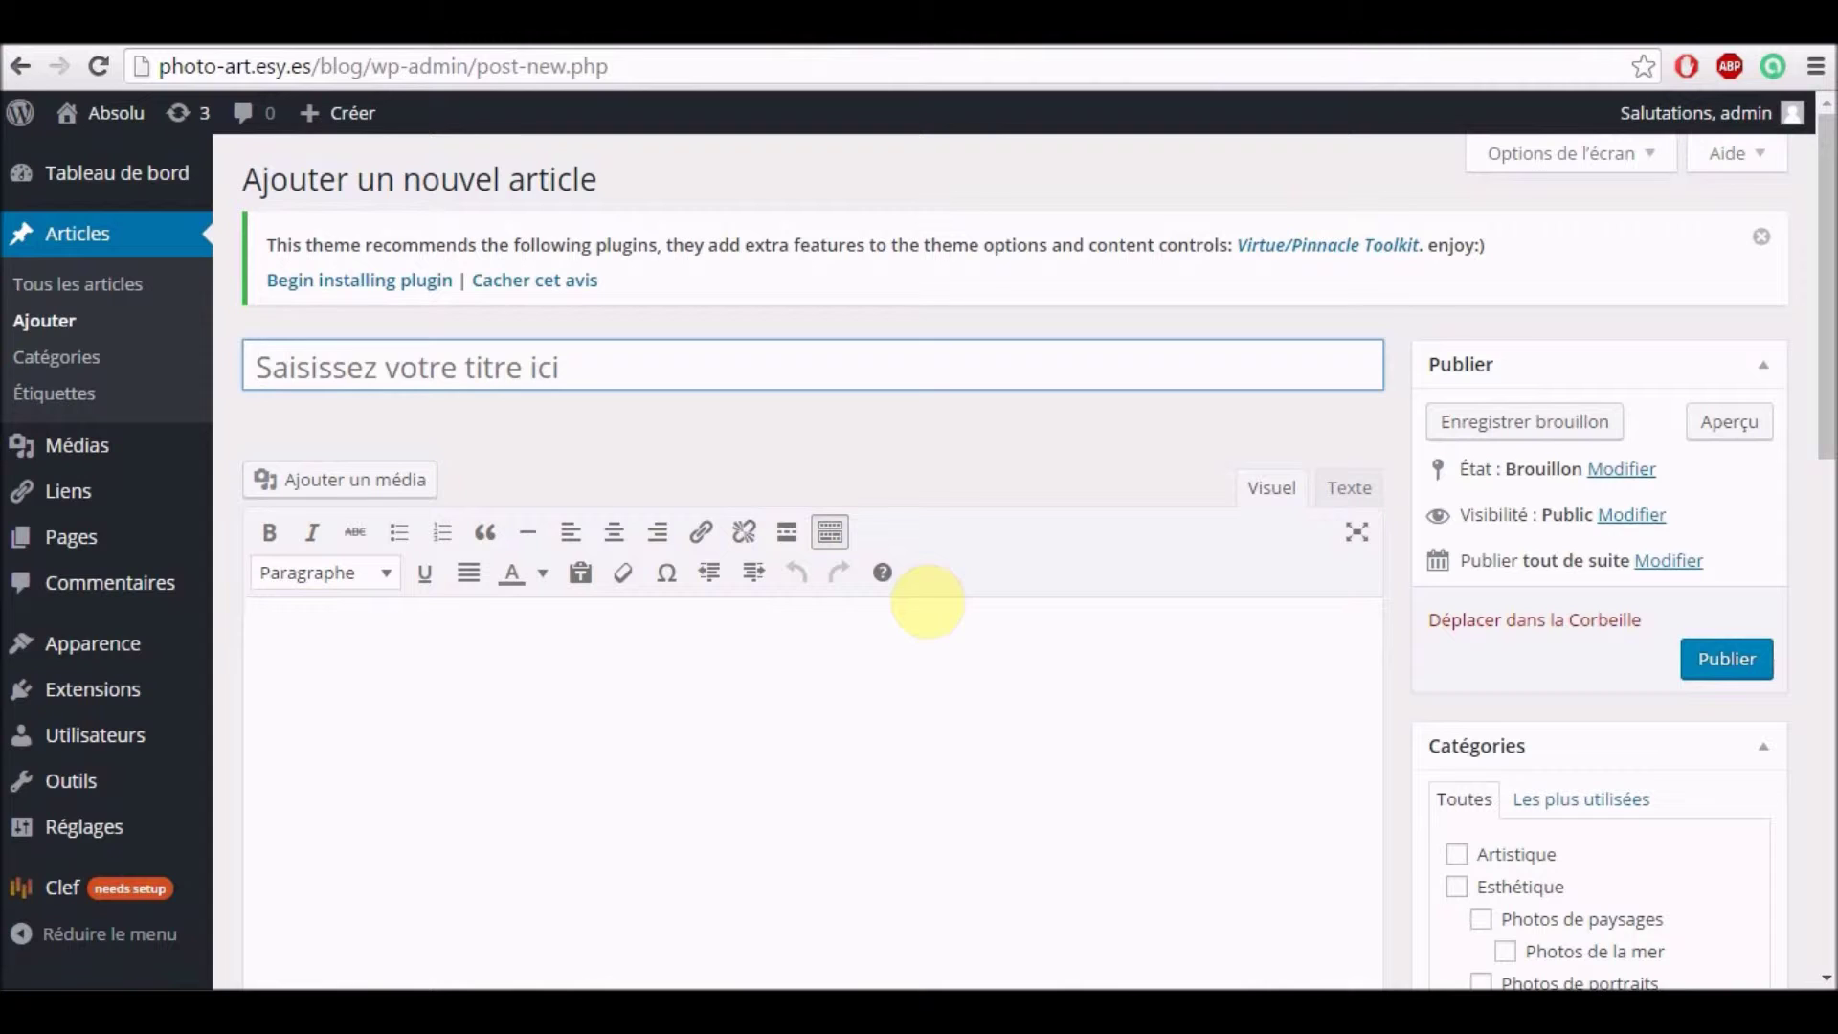
key(shift)
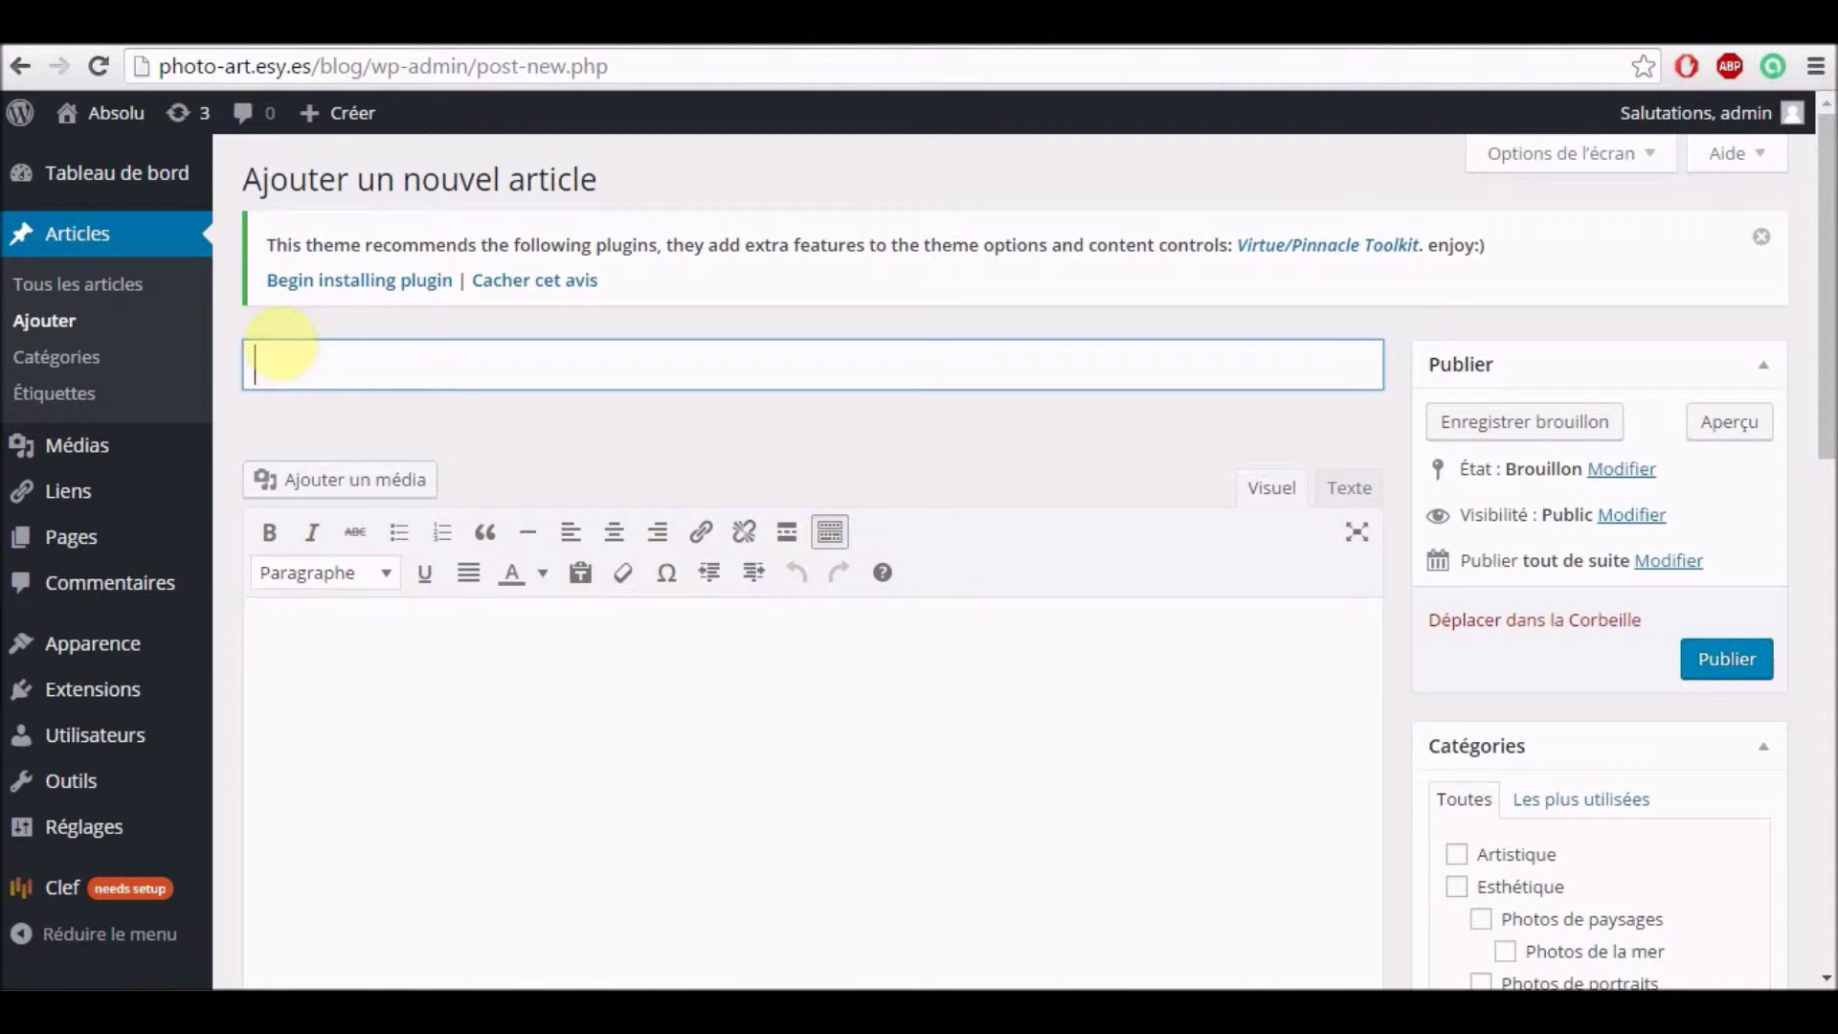
click(275, 357)
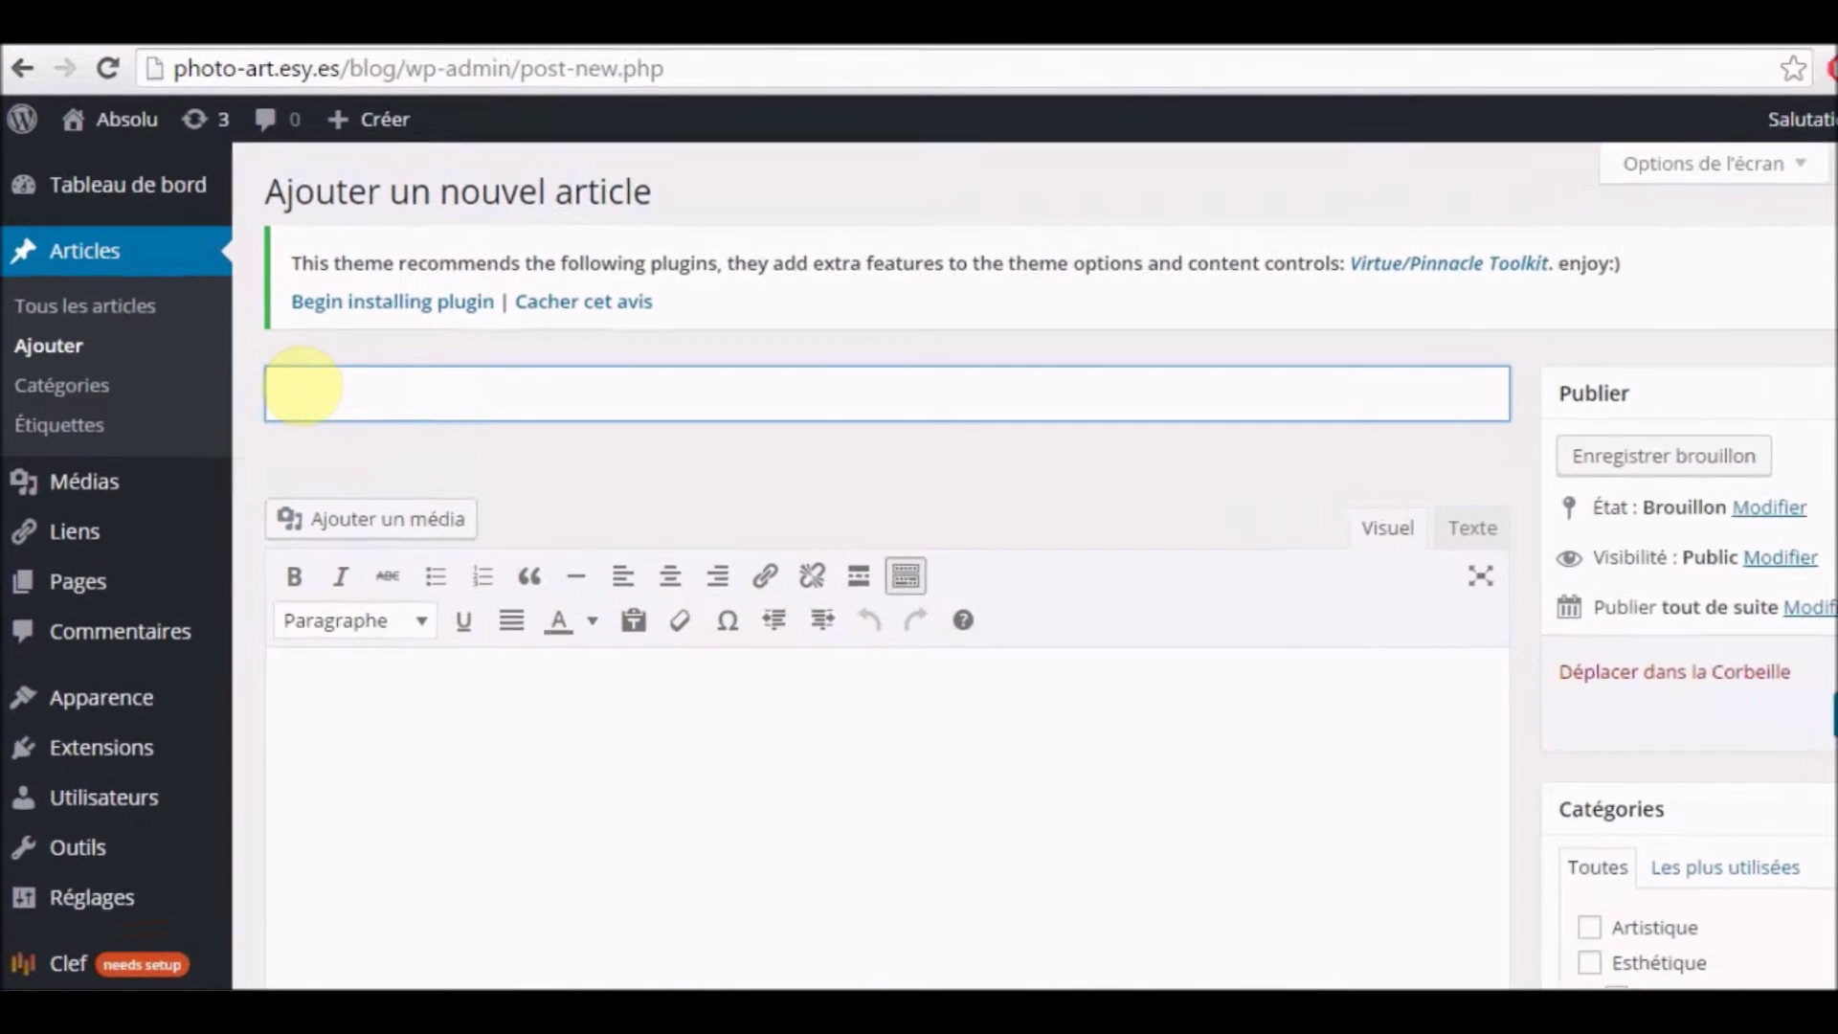
text(Le titre de votre article)
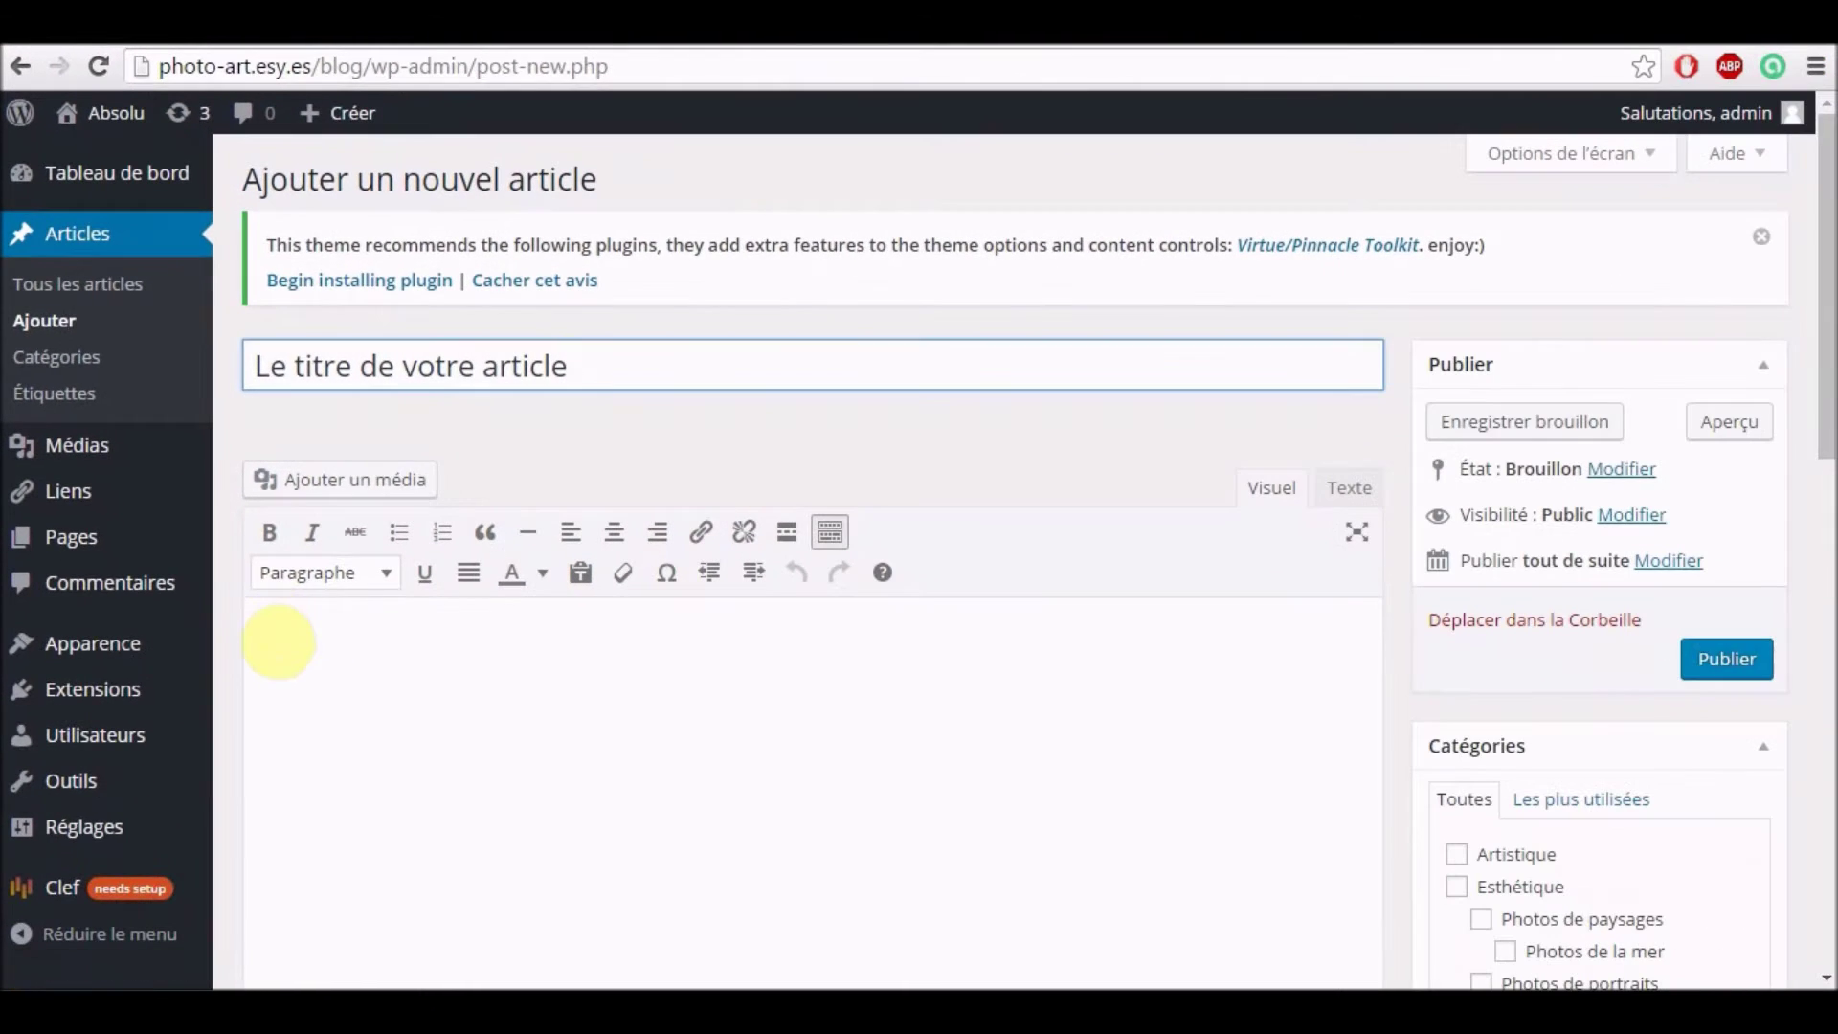
Step: Write "Votre contenu :" in the article body, with "un article" as a second paragraph
click(276, 638)
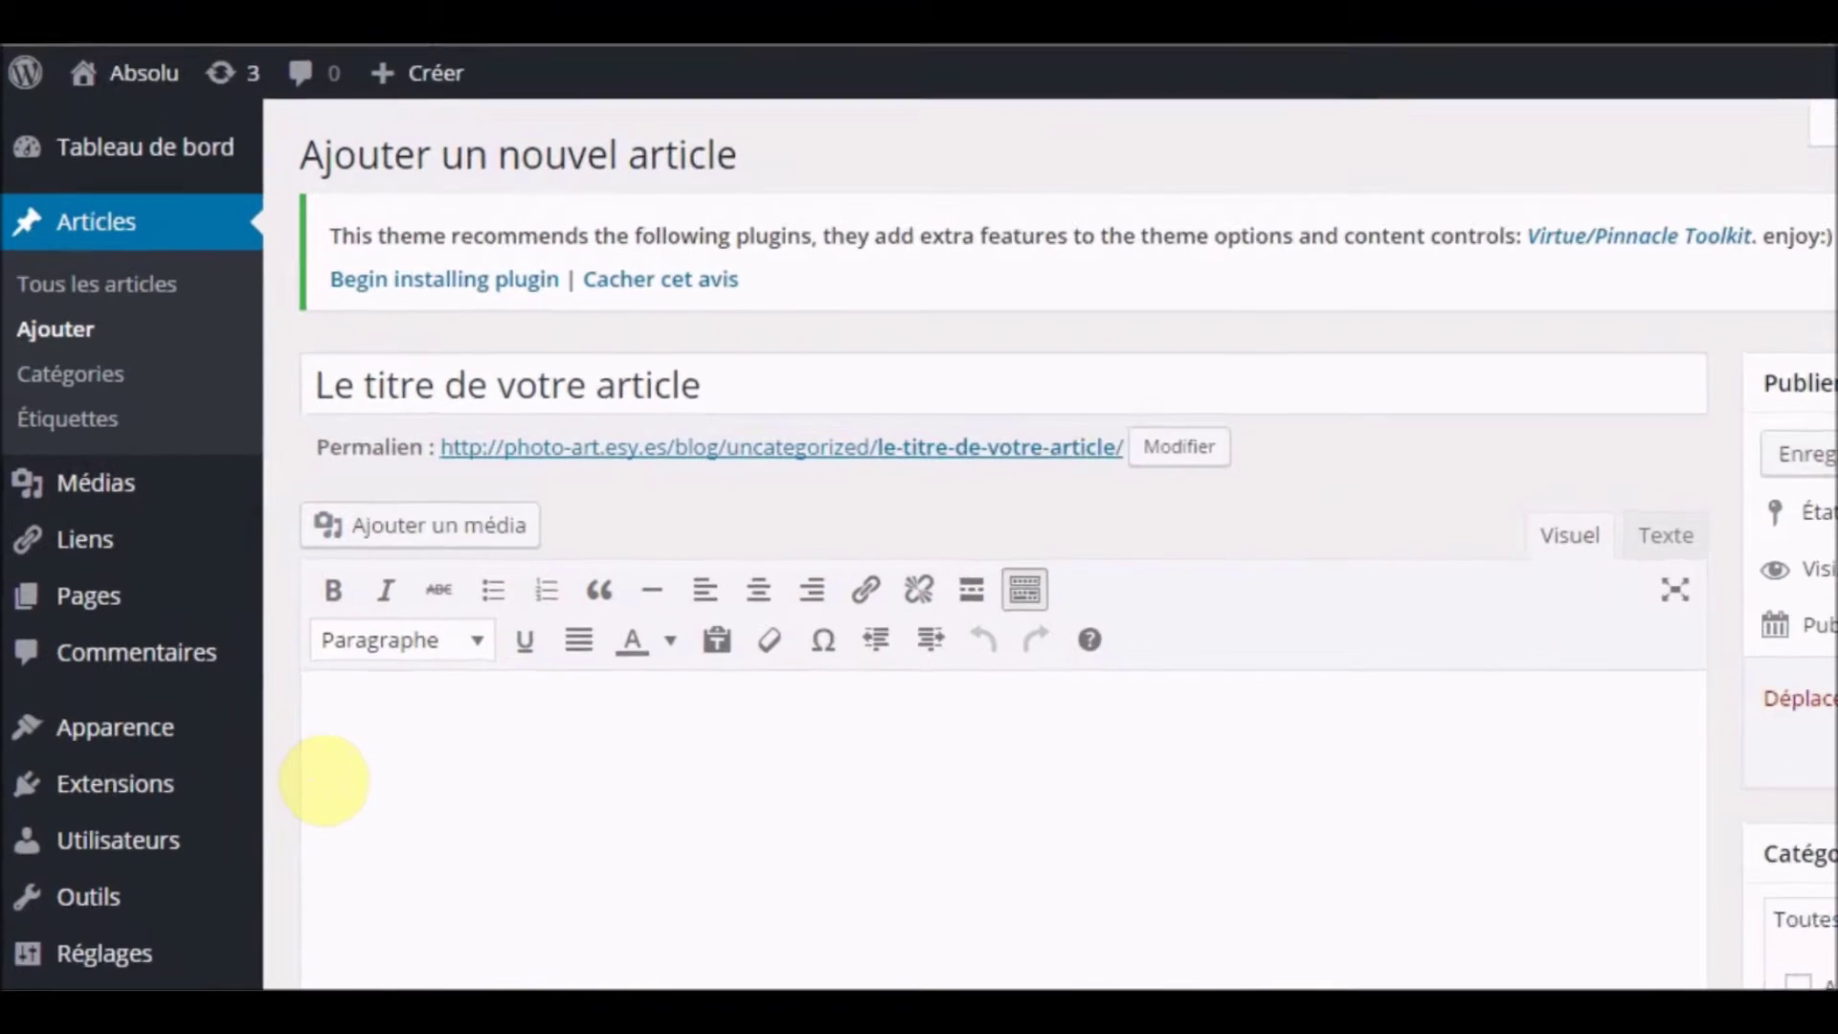
text(Votre contenu d'ar)
key(BackSpace)
key(BackSpace)
key(BackSpace)
key(BackSpace)
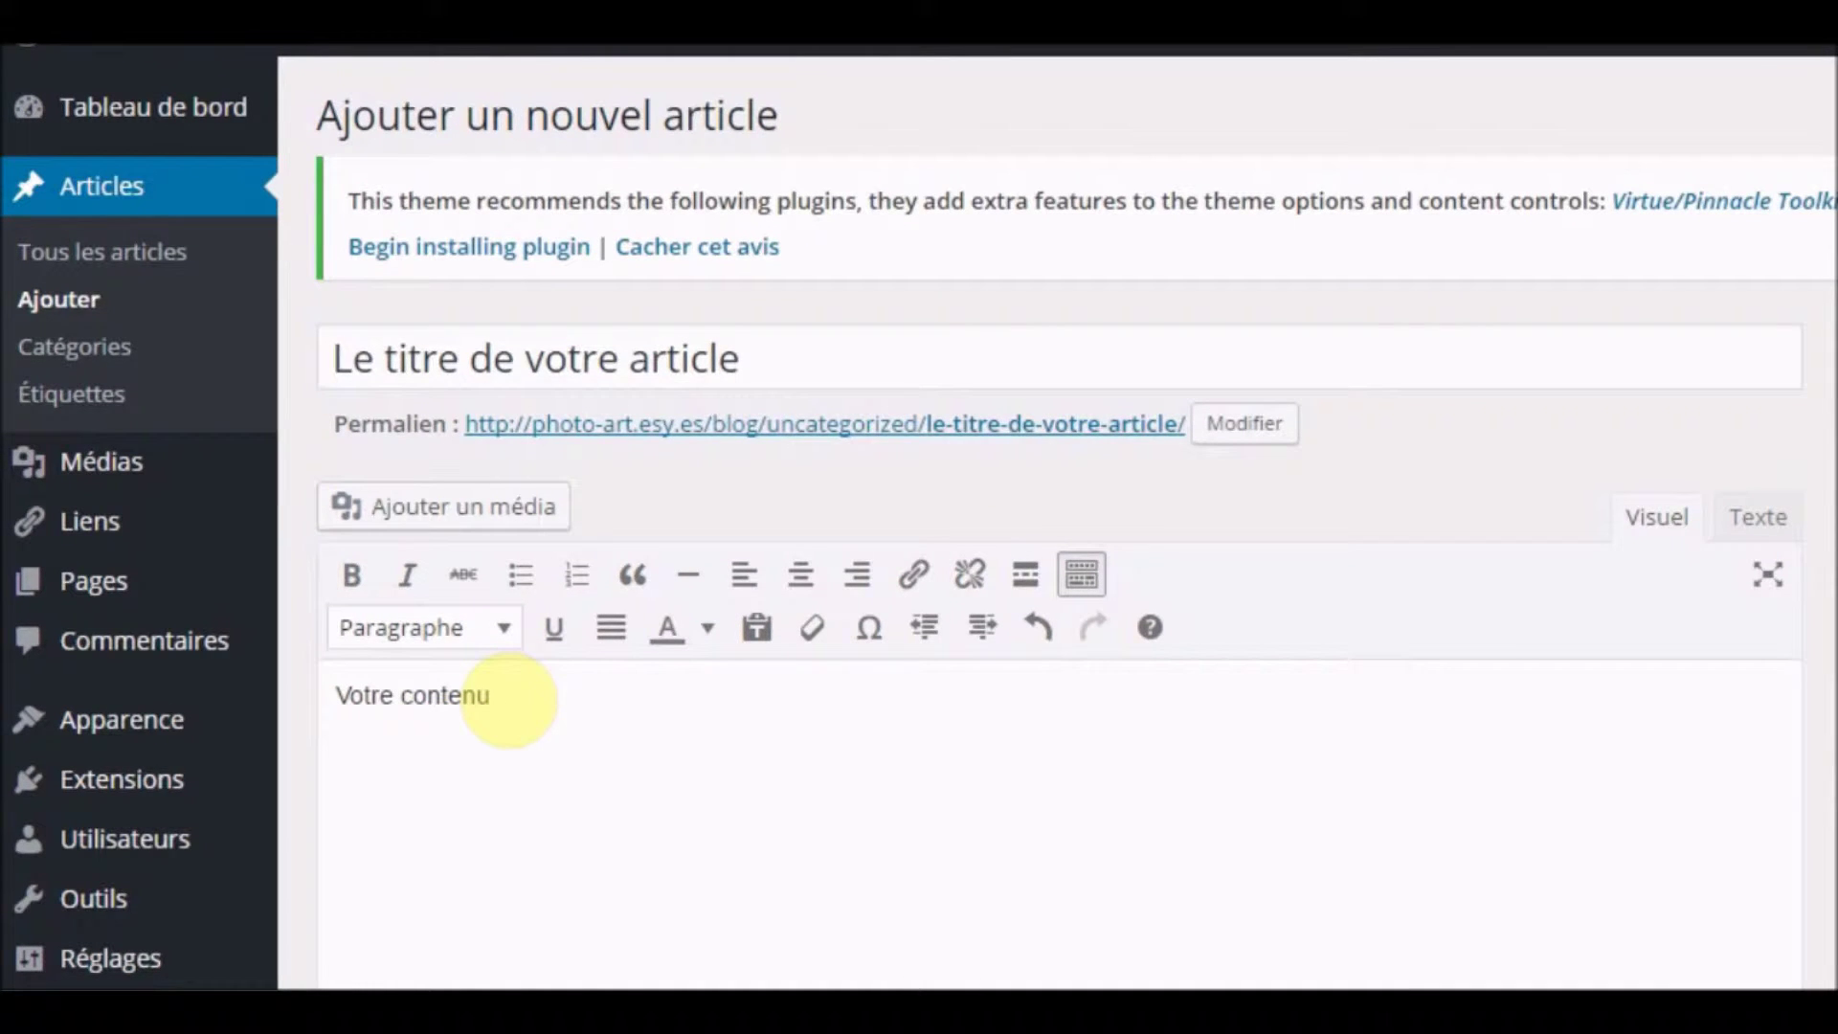
text(:)
key(Return)
text(un article)
Step: Capitalize the second paragraph's first letter and extend it to read "Un article sur les bijoux."
click(350, 749)
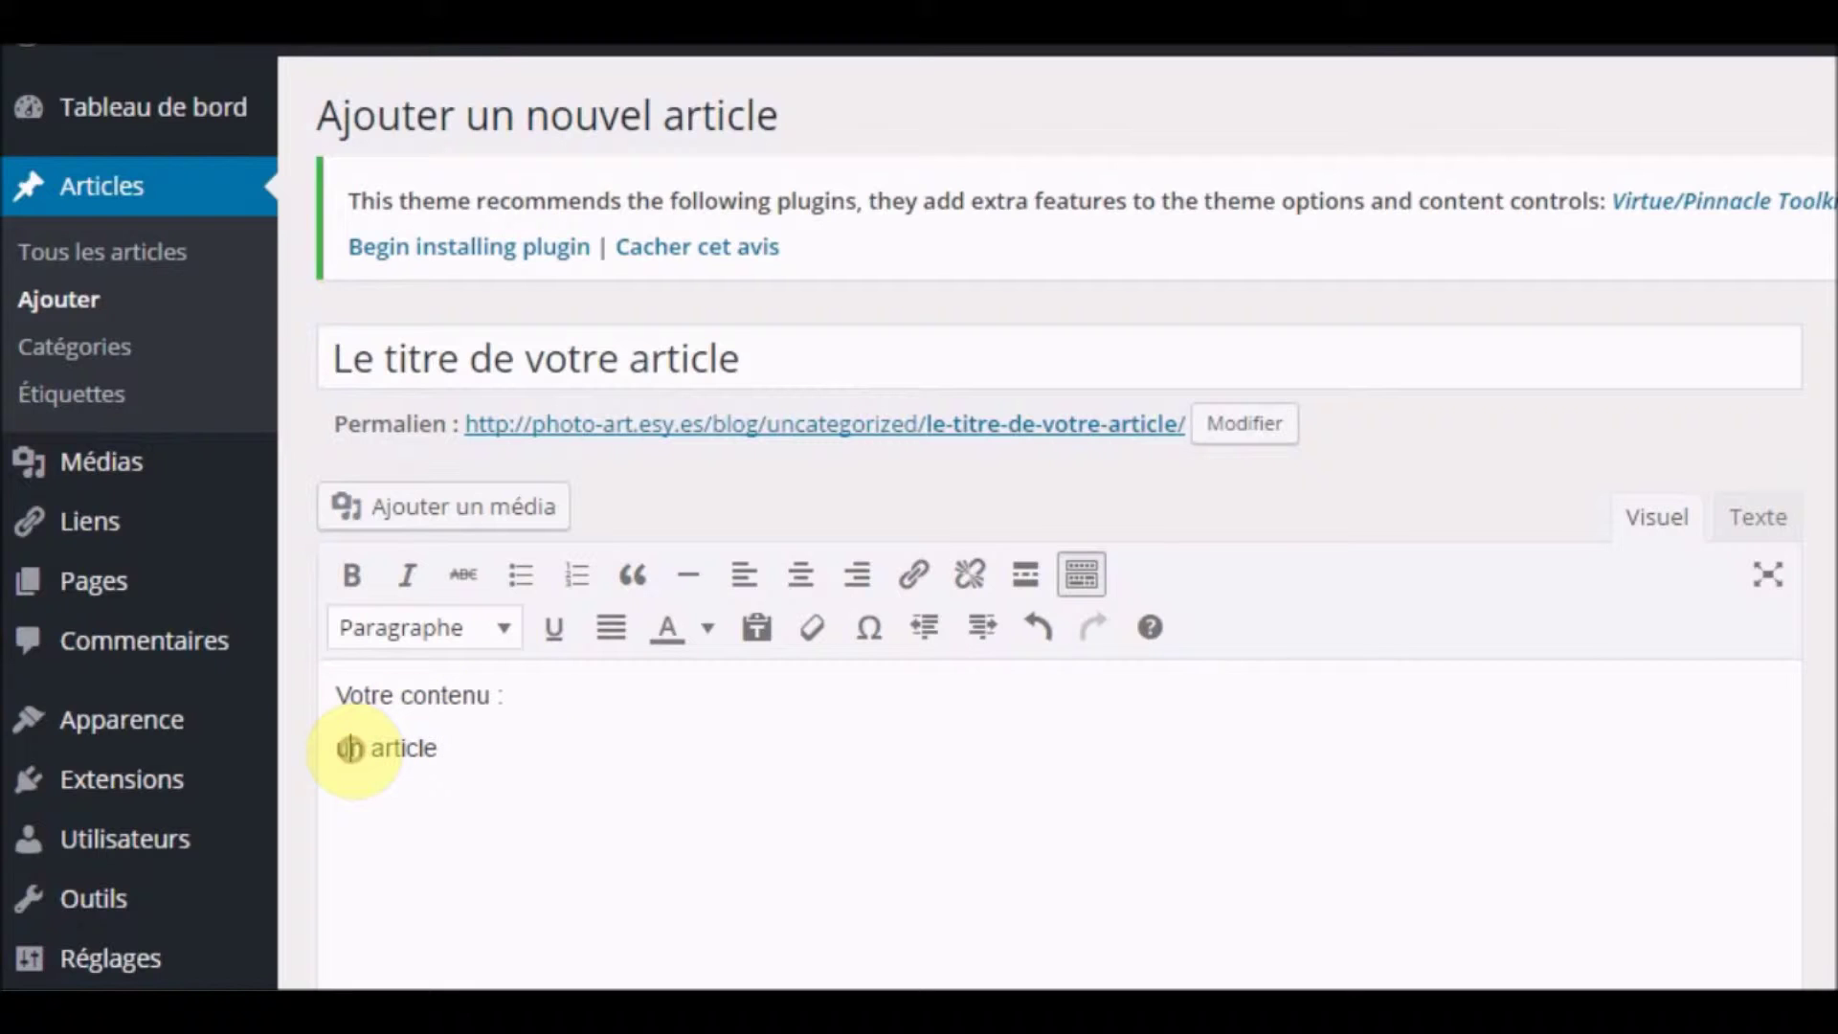
key(Delete)
text(U)
click(458, 752)
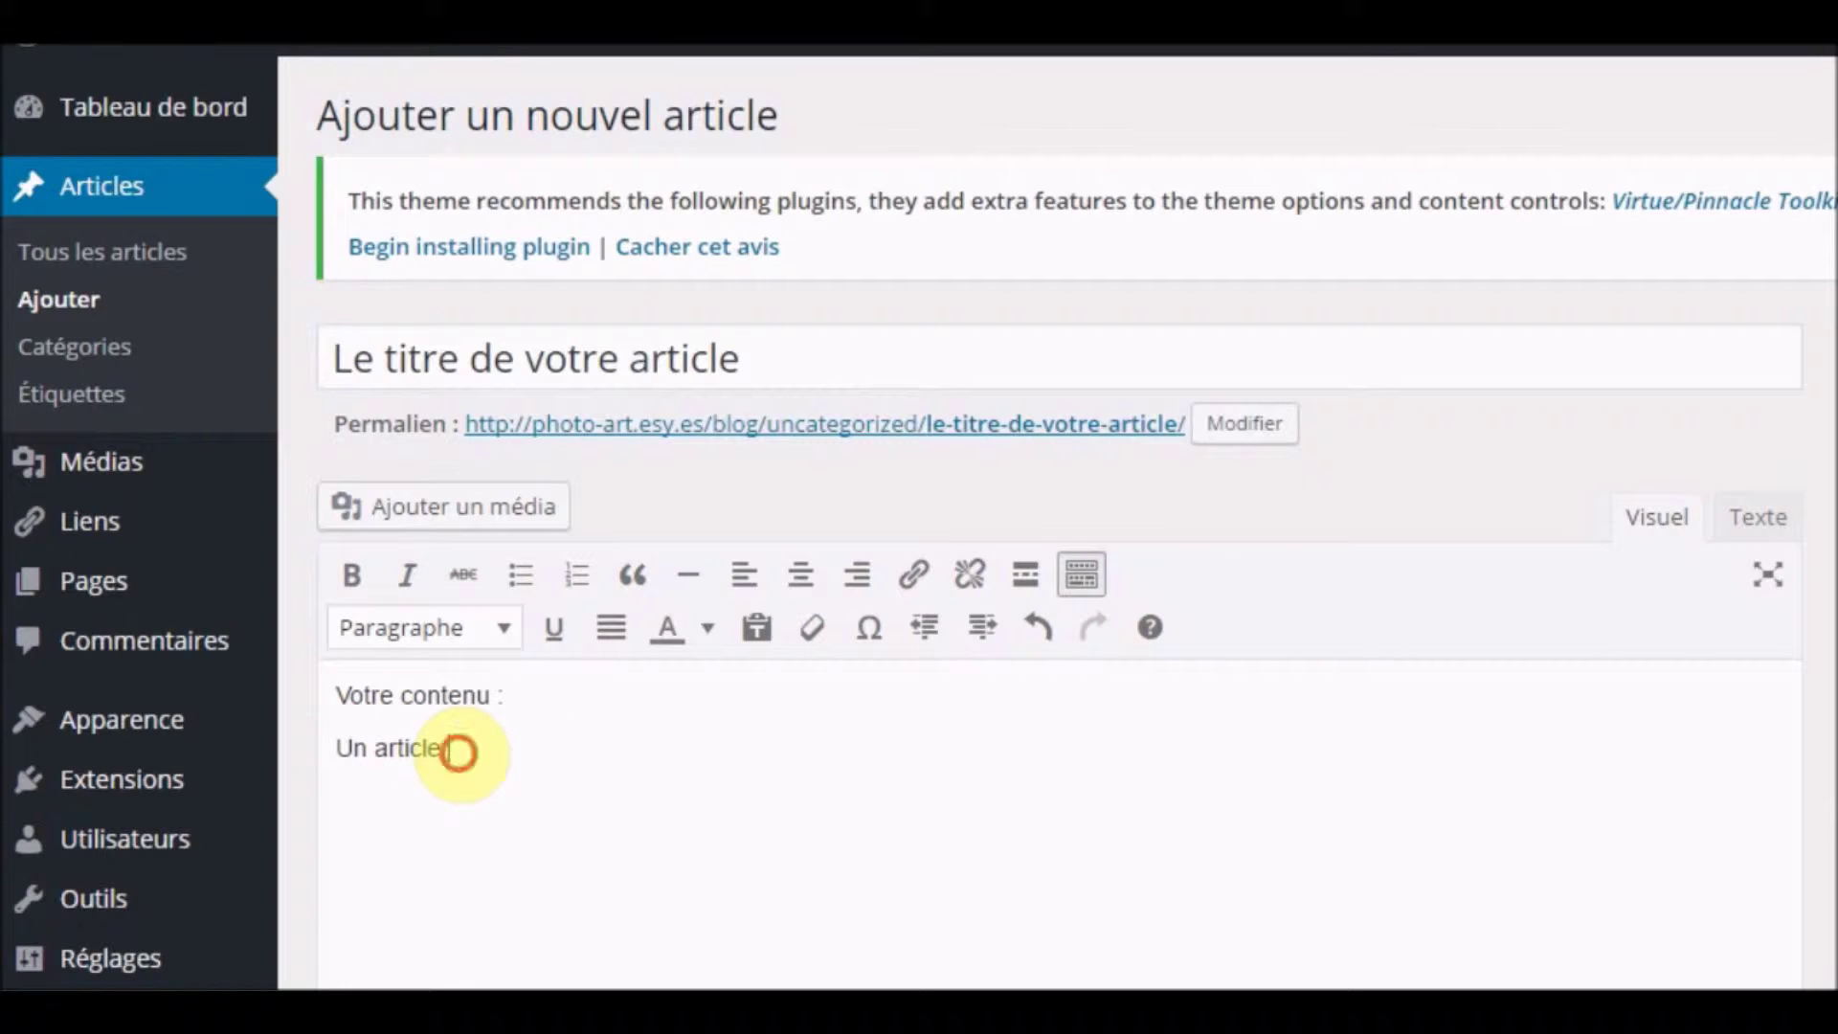
text(sur les bijoux.)
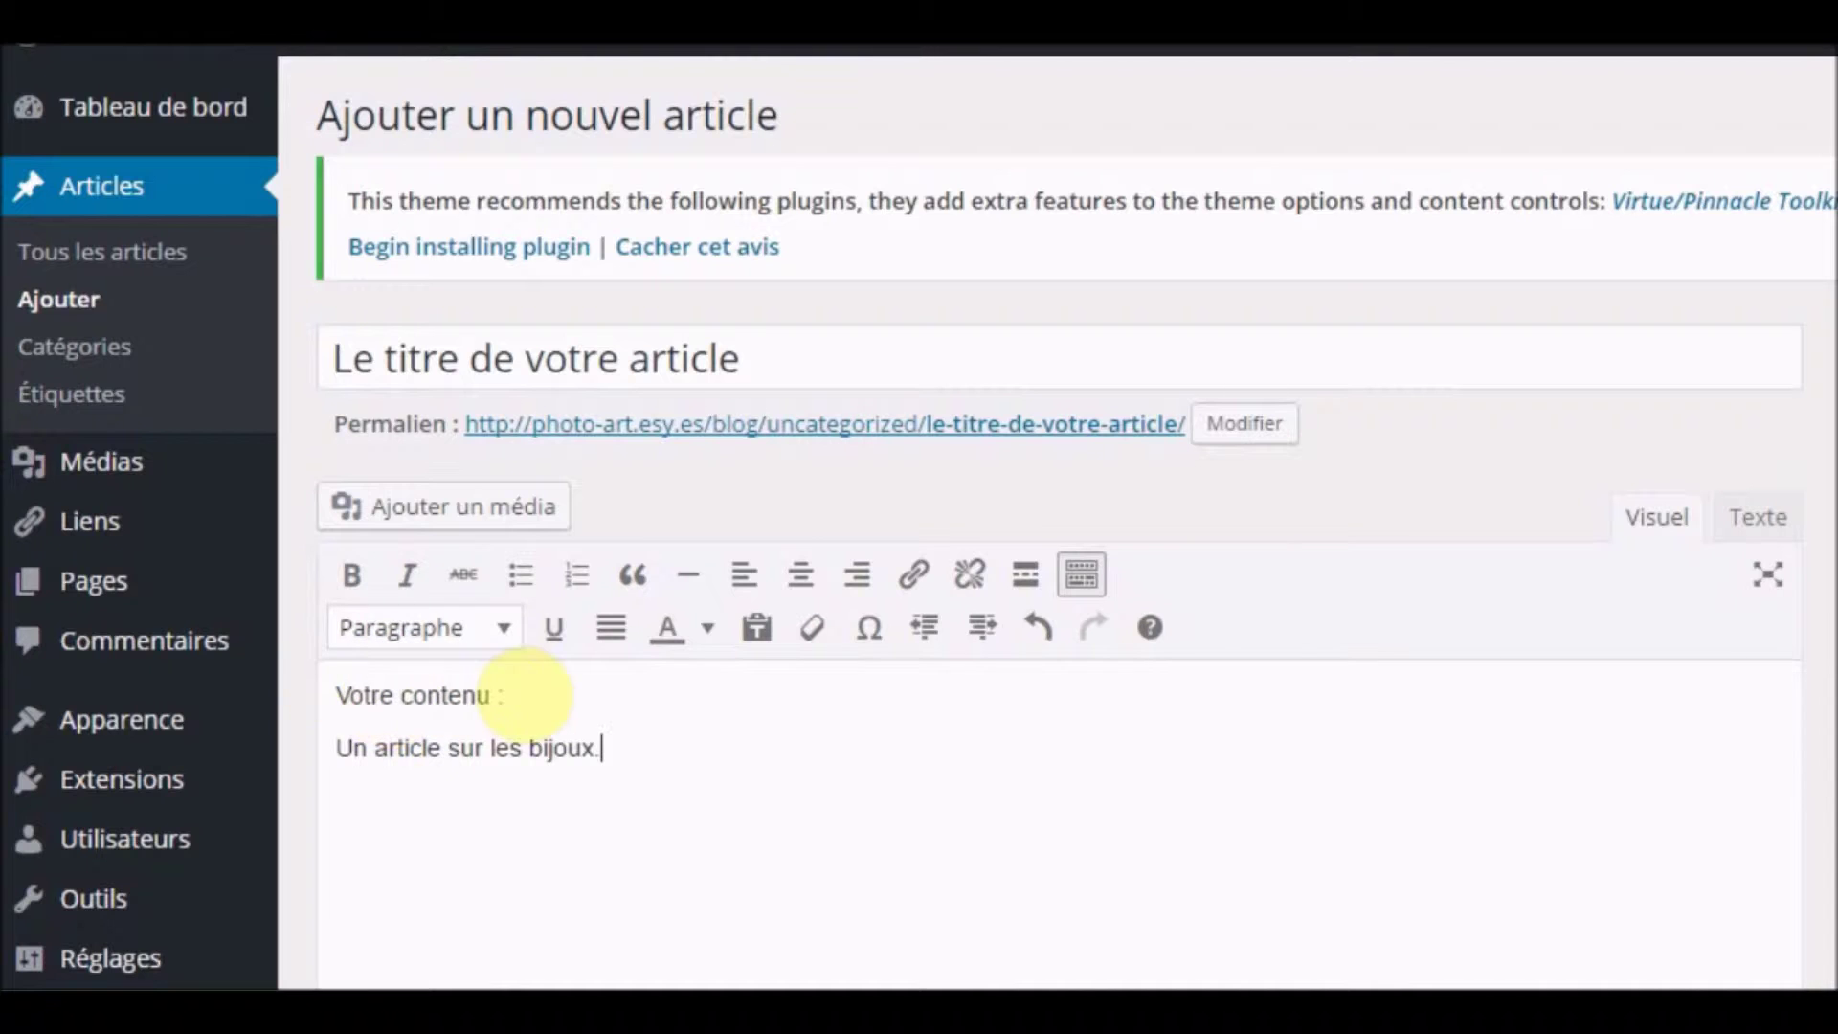
Step: Insert an empty paragraph between "Votre contenu :" and the sentence about jewellery
scroll(455, 761, down, 1)
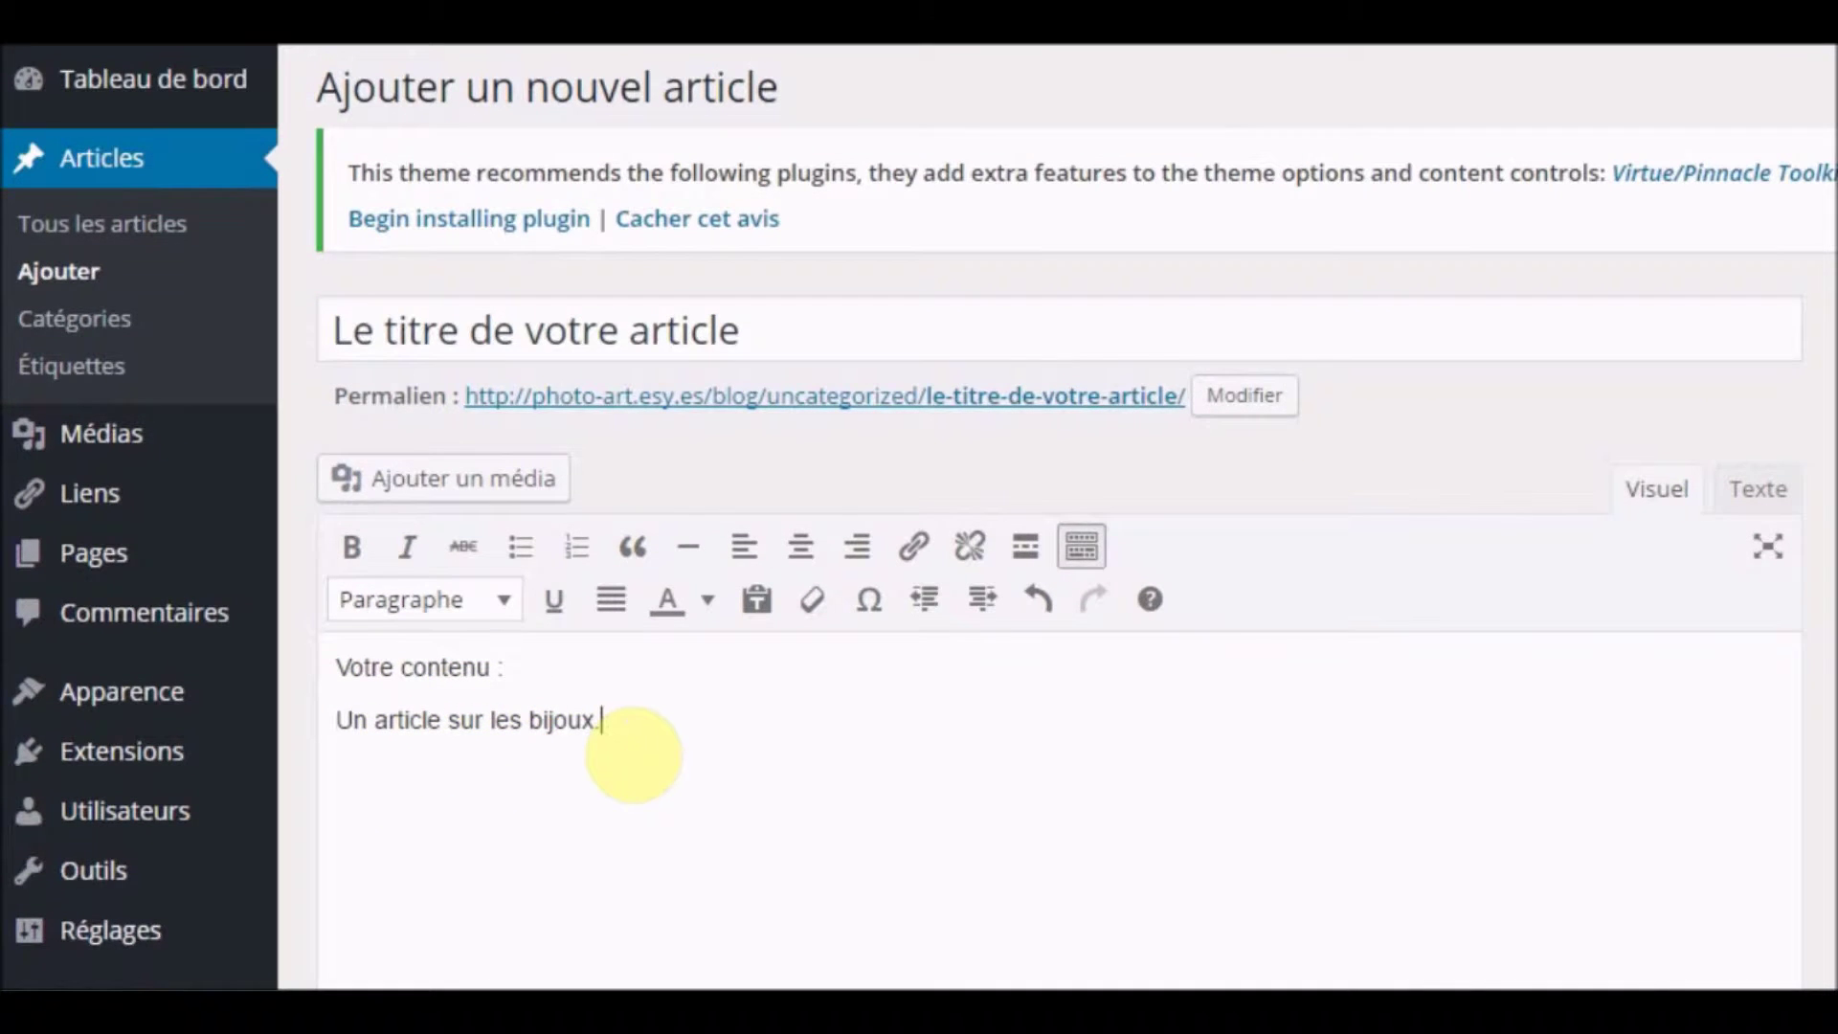
click(630, 755)
click(335, 720)
key(Return)
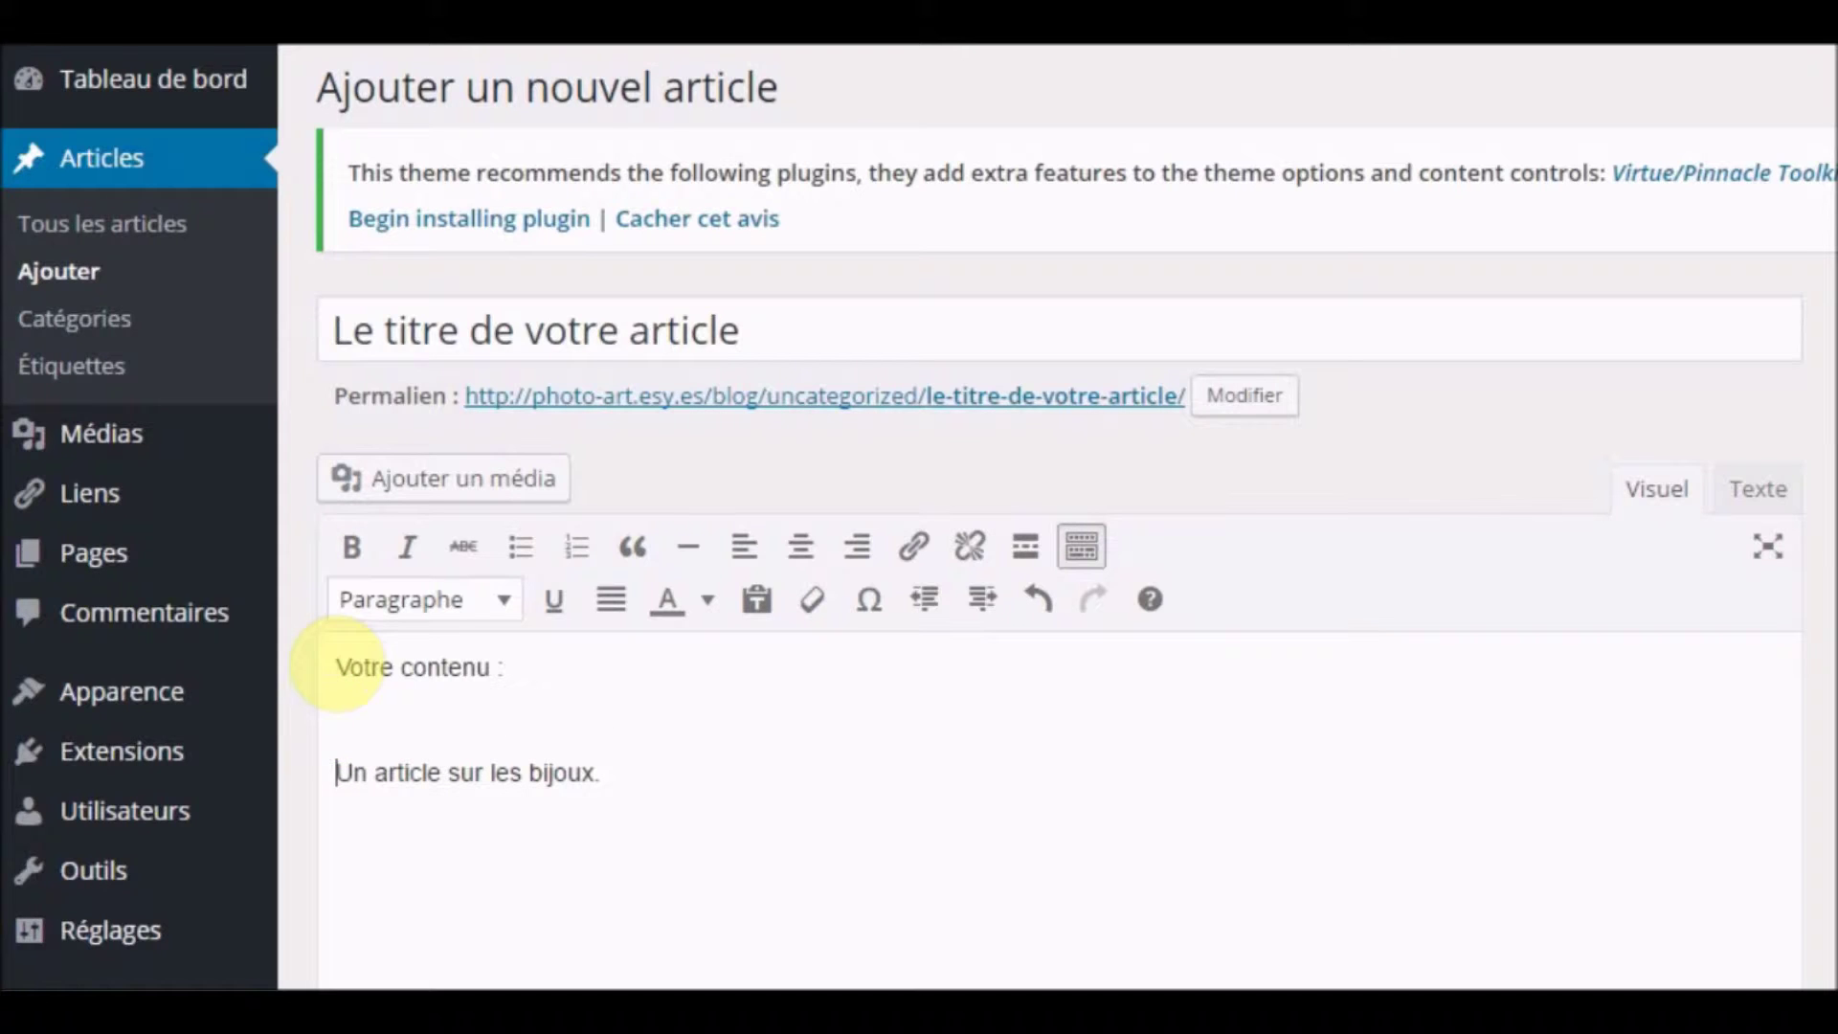
Step: Format the "Votre contenu :" line as a Titre 2 heading
drag(328, 664, 490, 670)
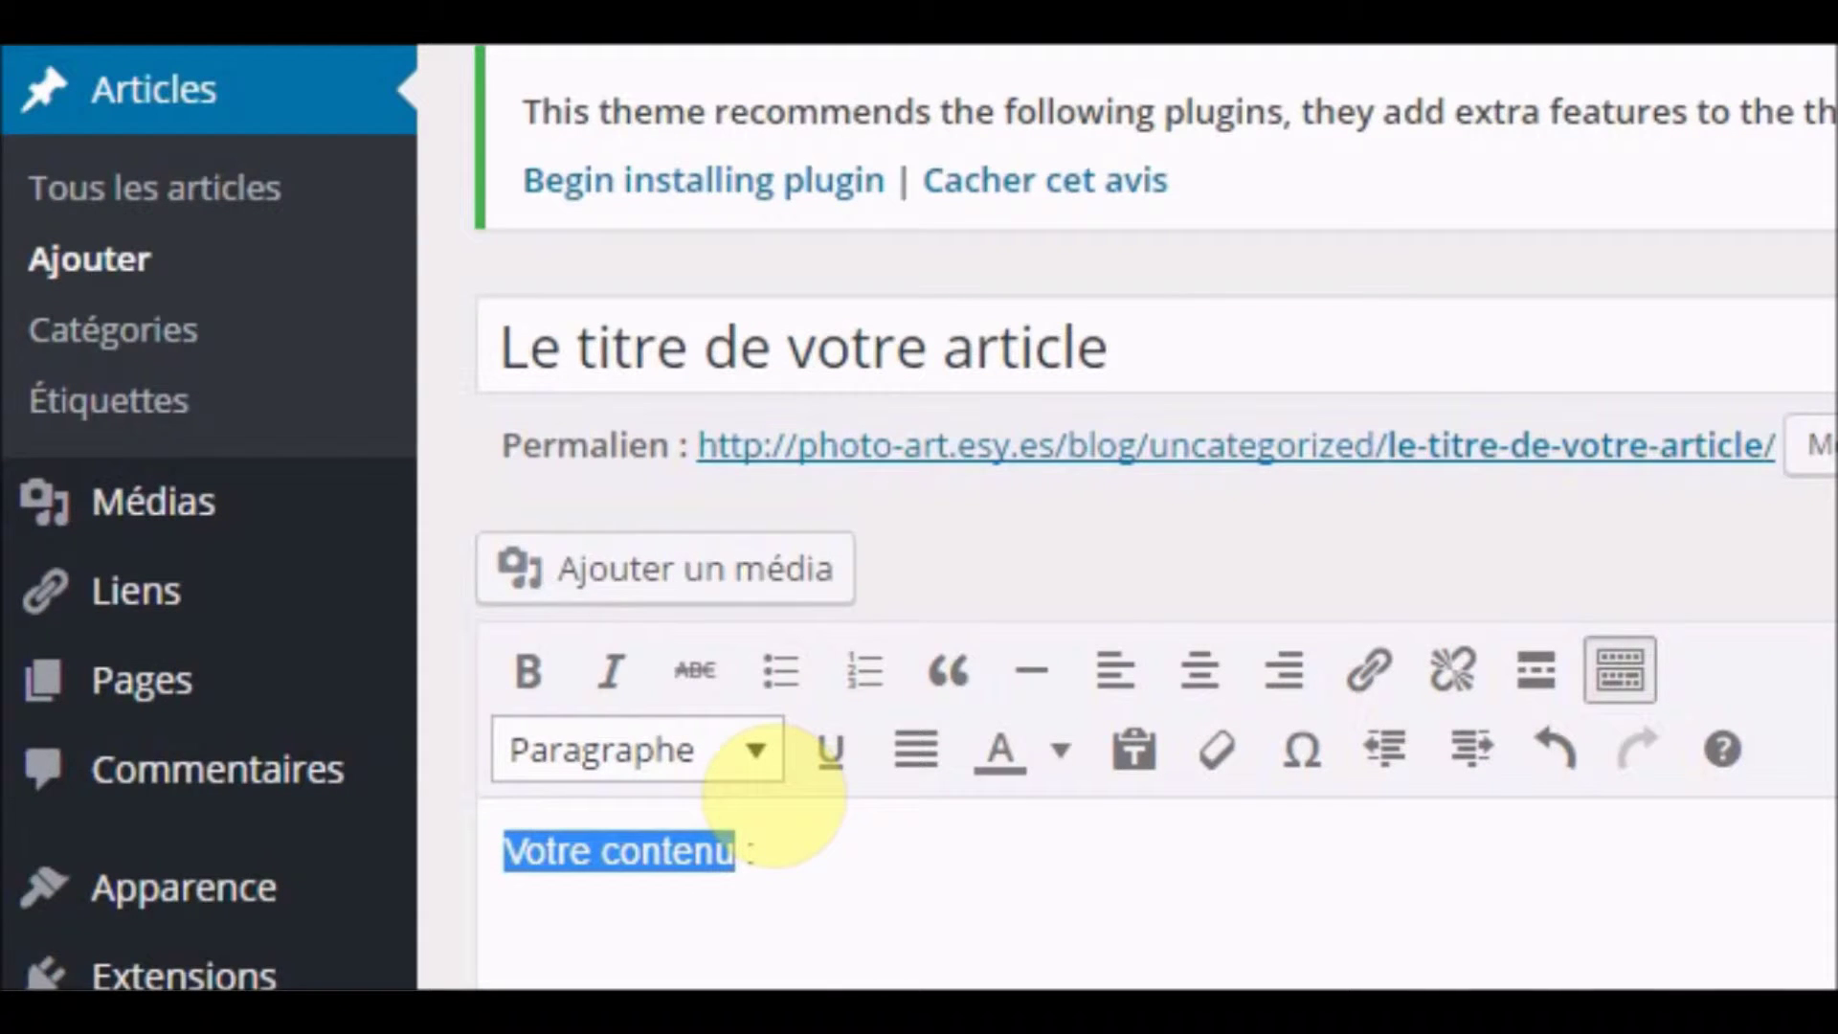
click(756, 750)
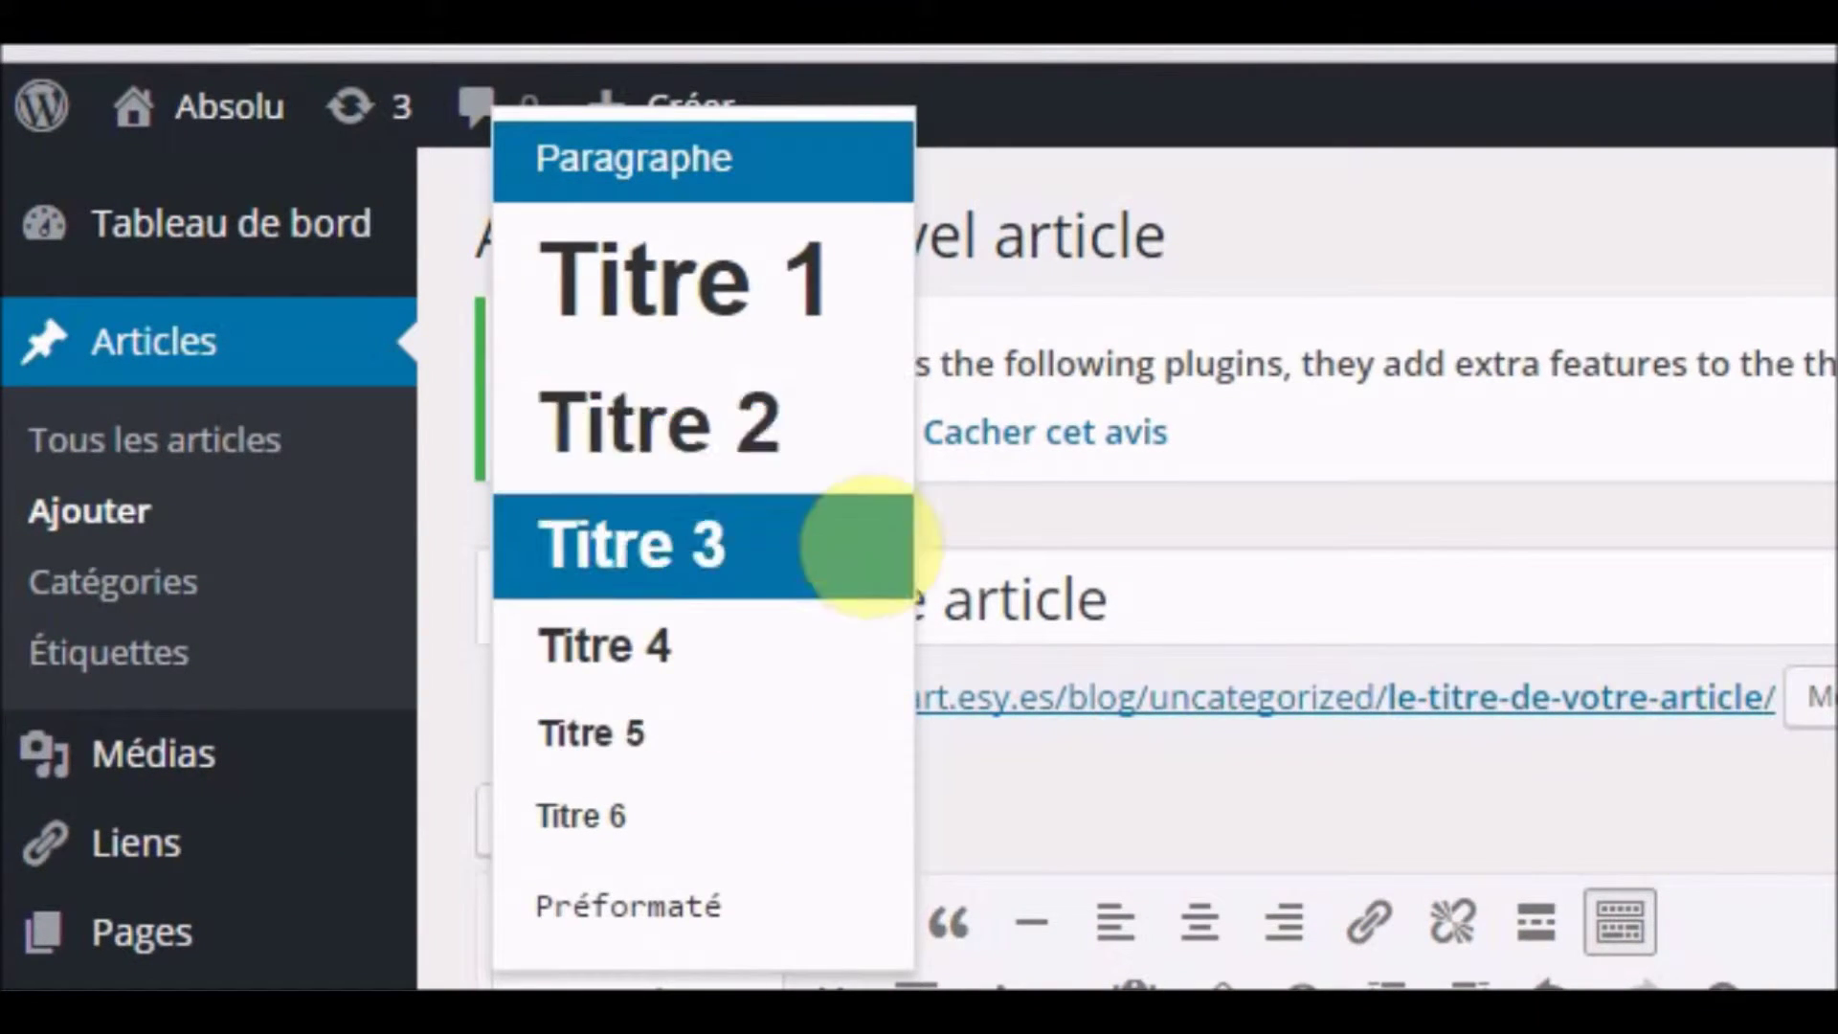
click(718, 473)
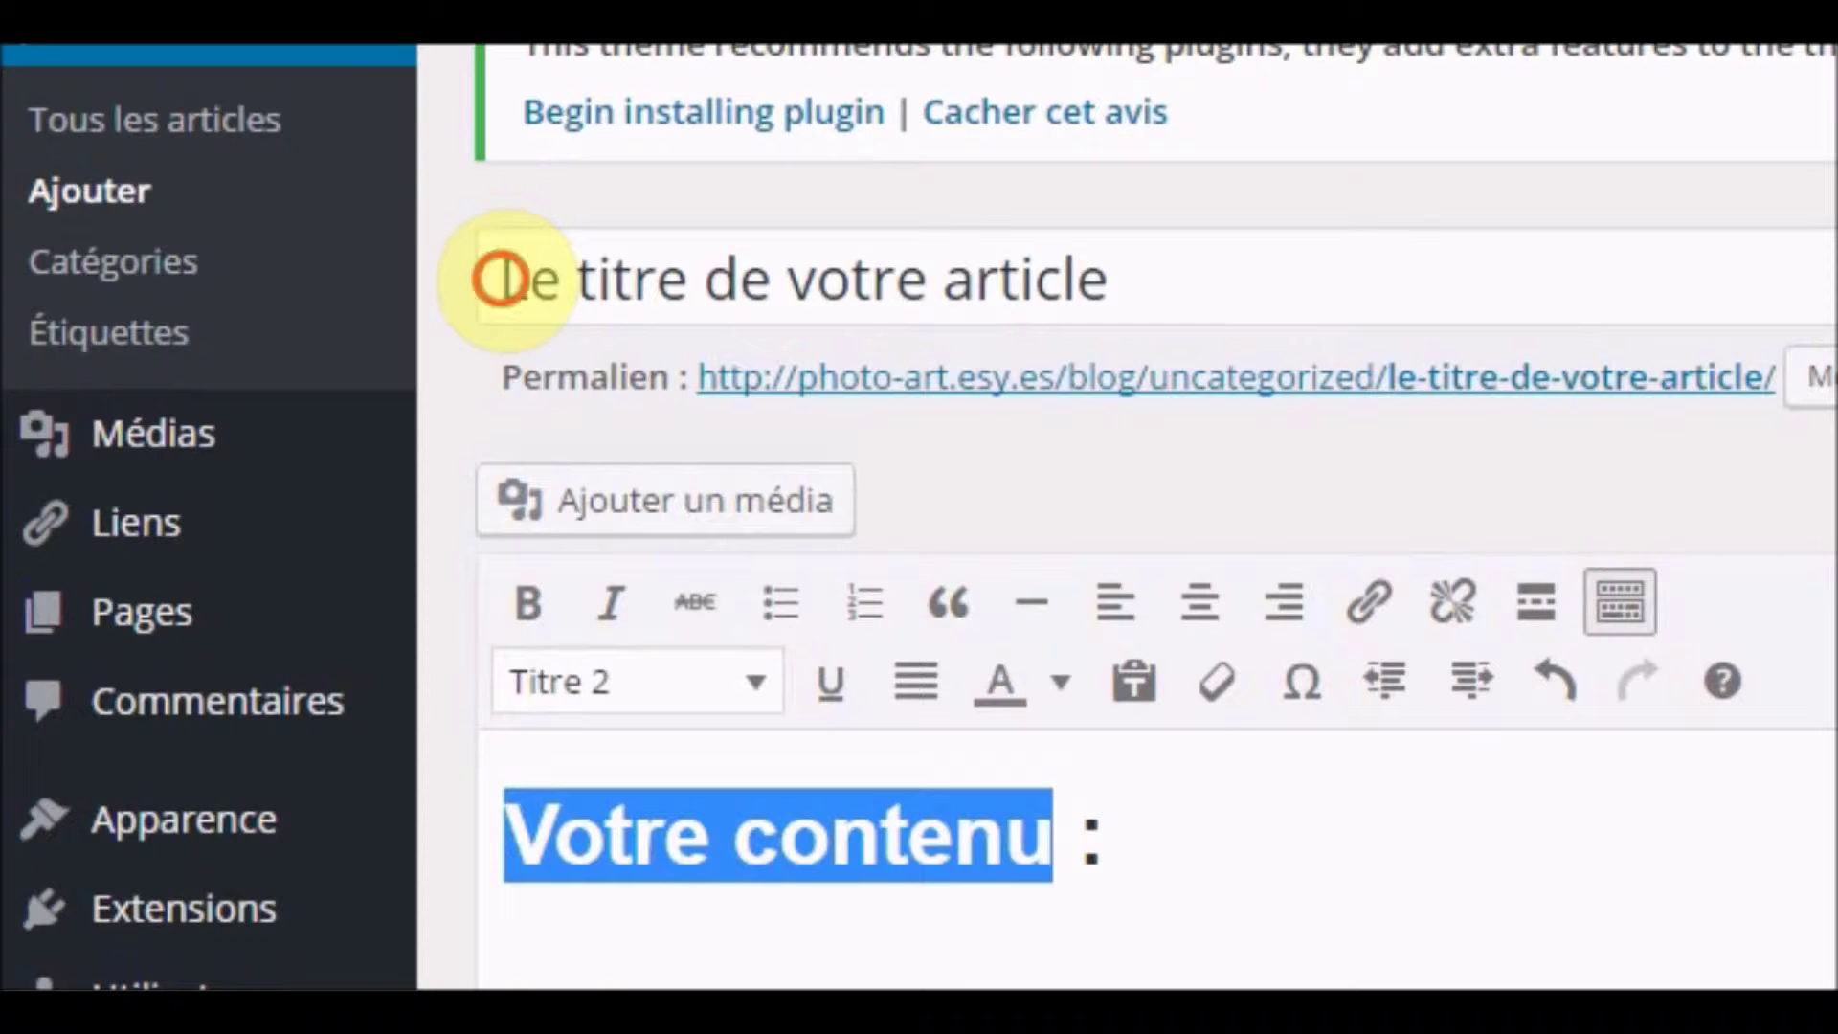
drag(501, 127, 1220, 143)
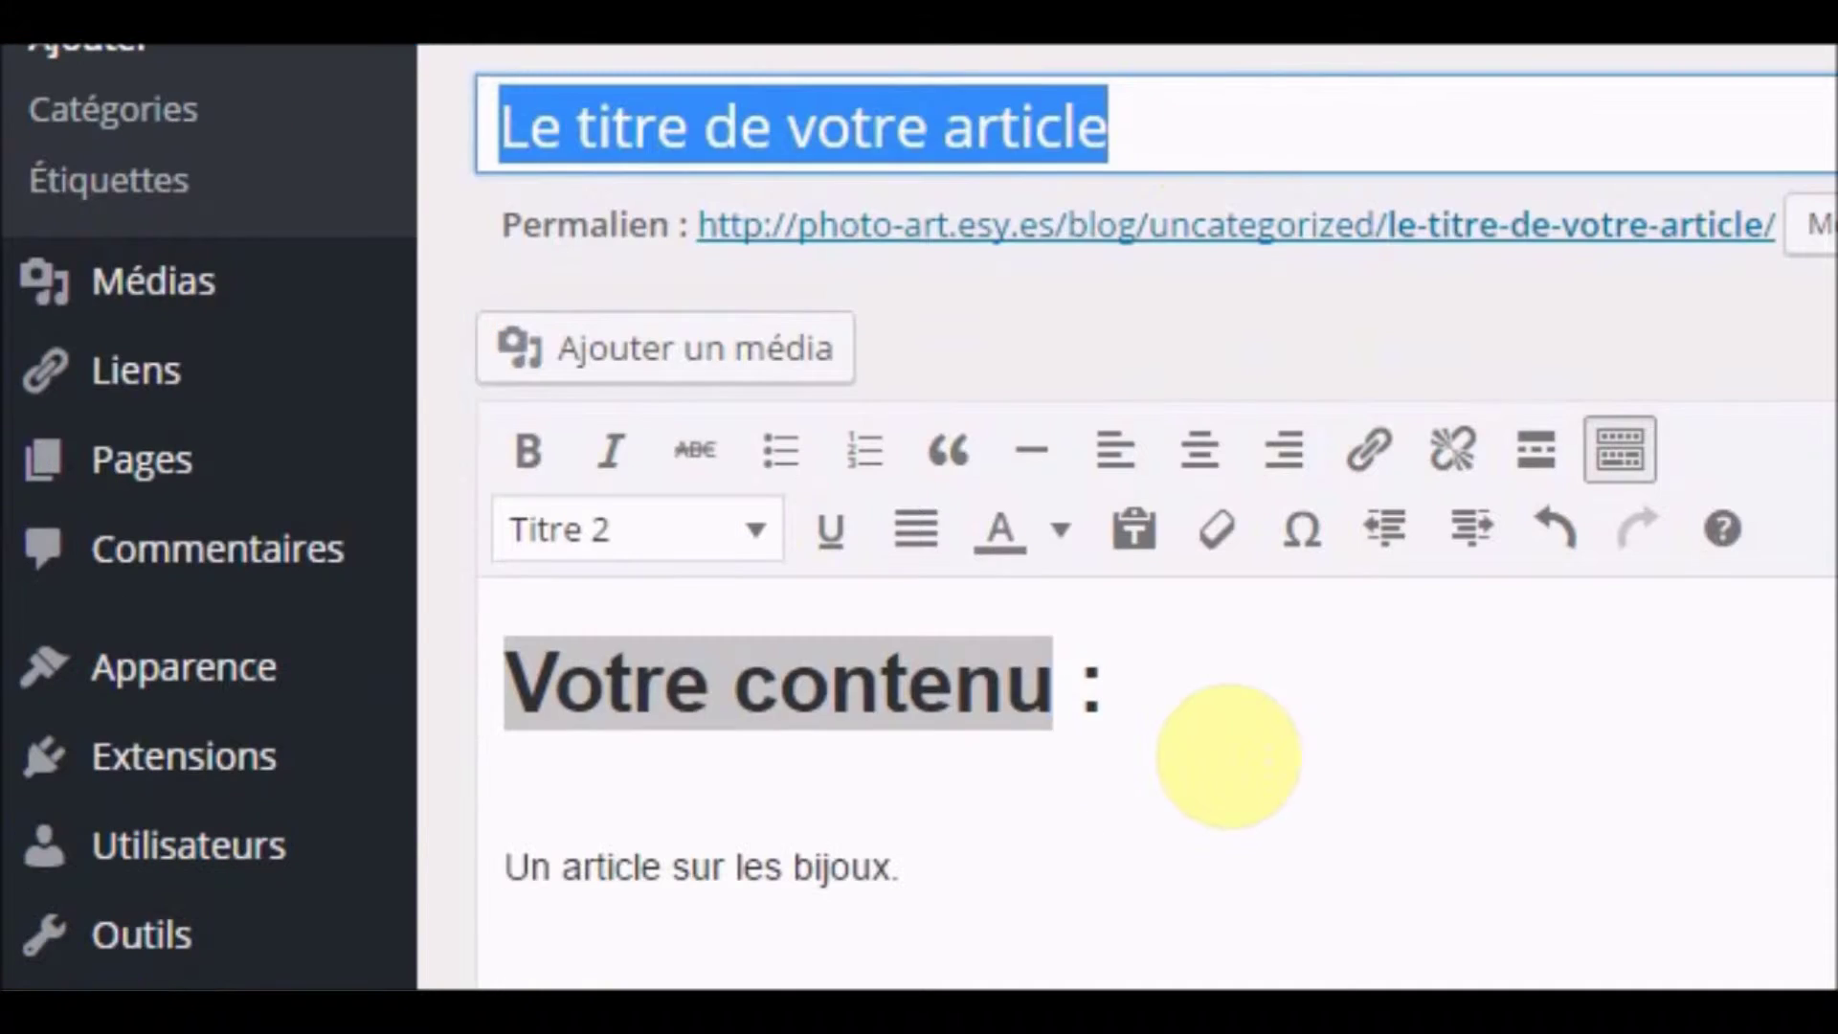
click(1169, 895)
click(1112, 669)
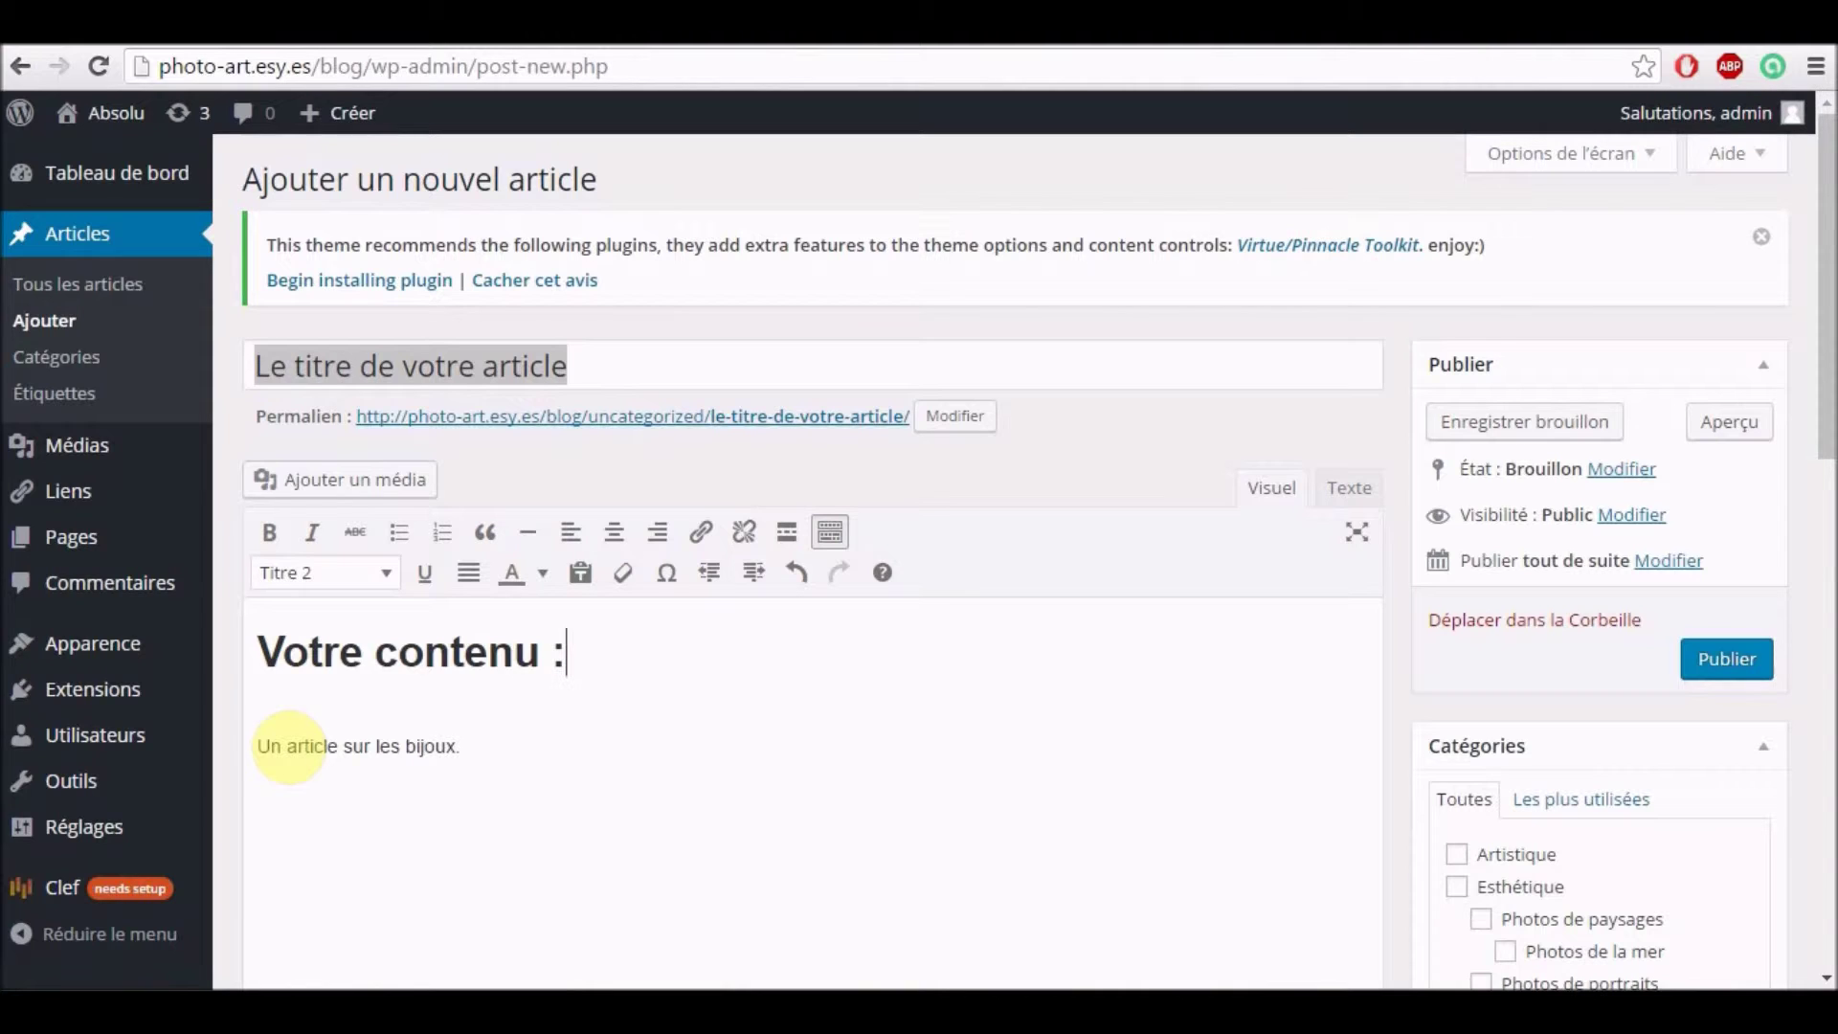
Step: Make the word "article" bold in the sentence below the heading
drag(286, 743, 305, 745)
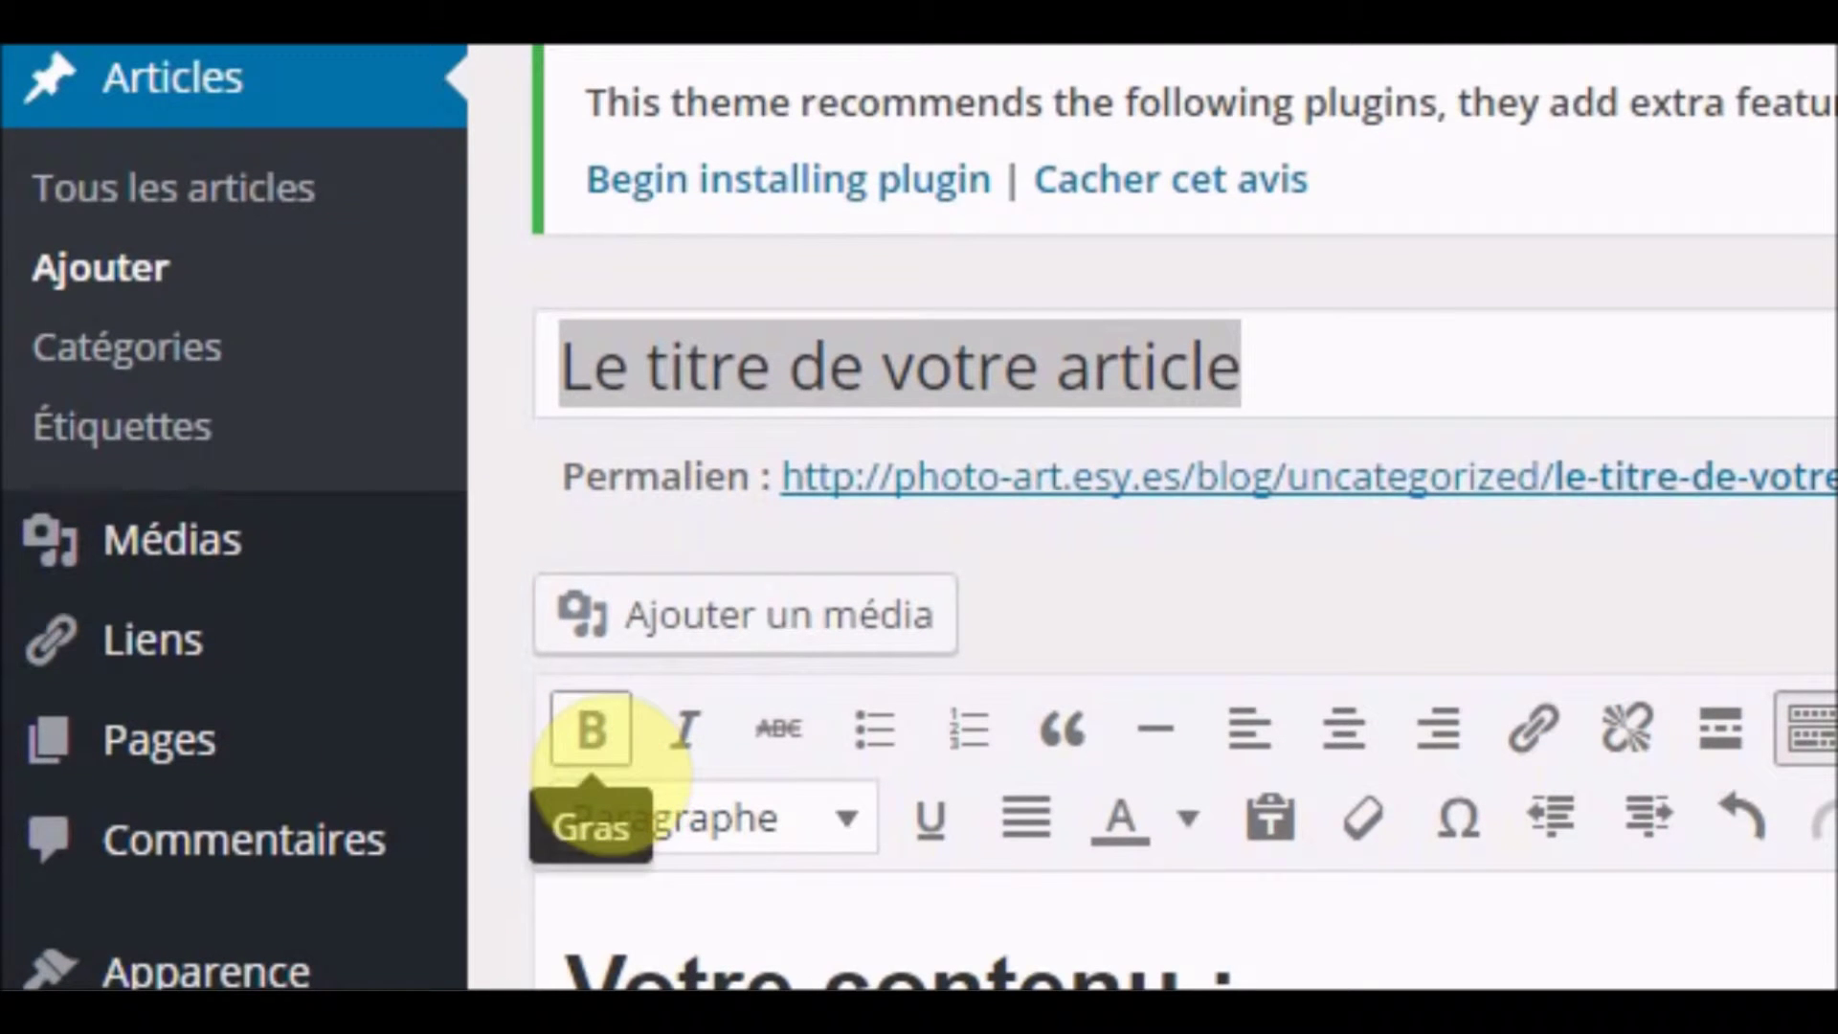
click(591, 731)
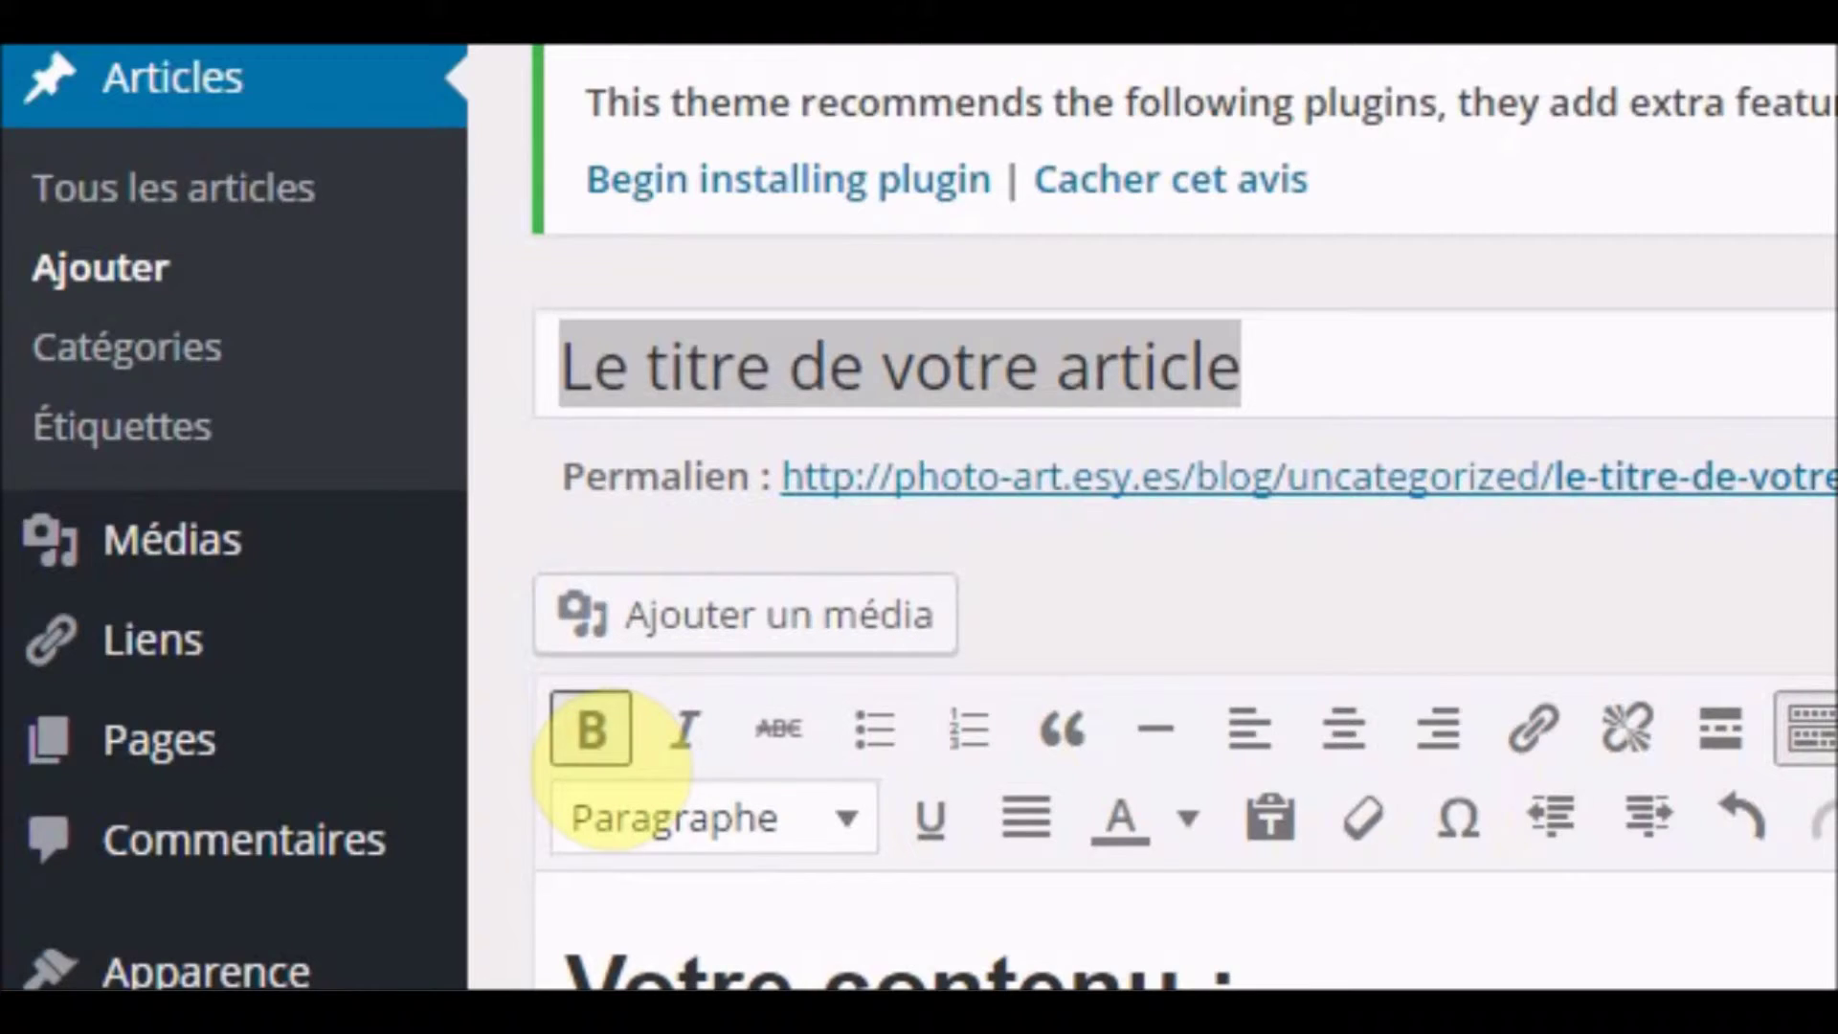
click(1082, 754)
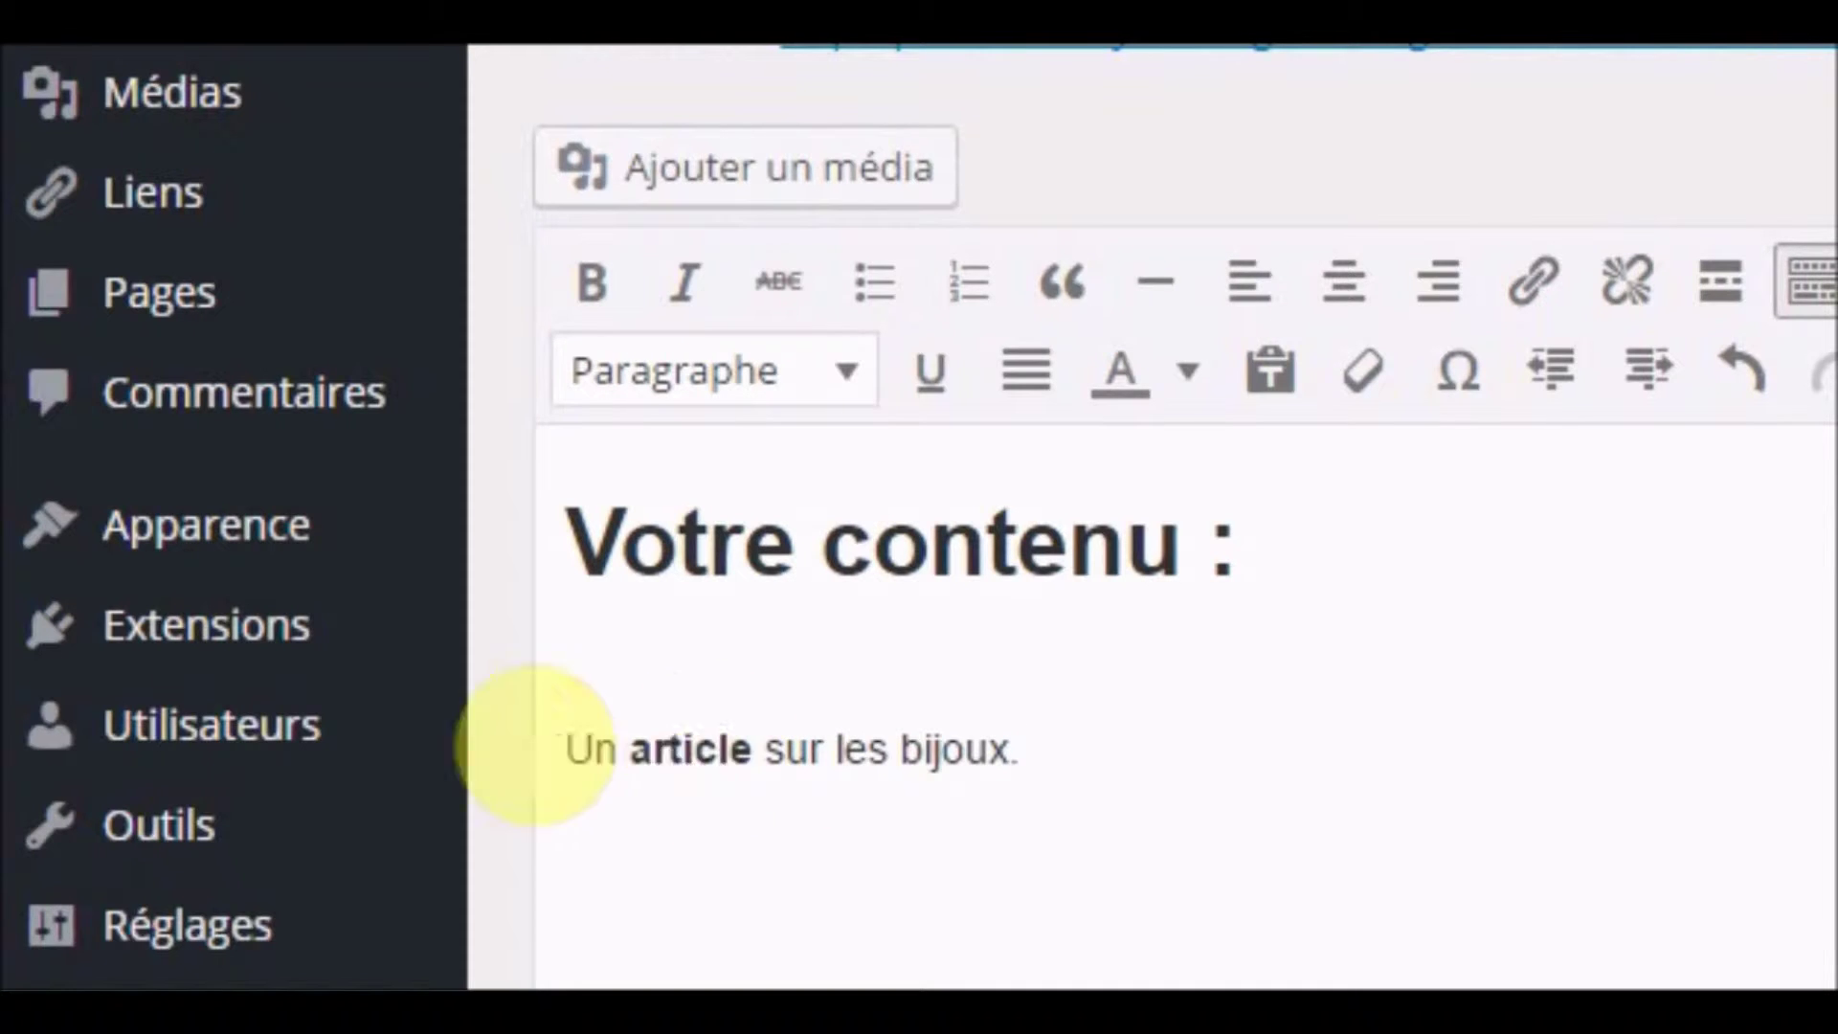
Step: Apply italic and underline to the bold word "article"
drag(632, 754, 739, 755)
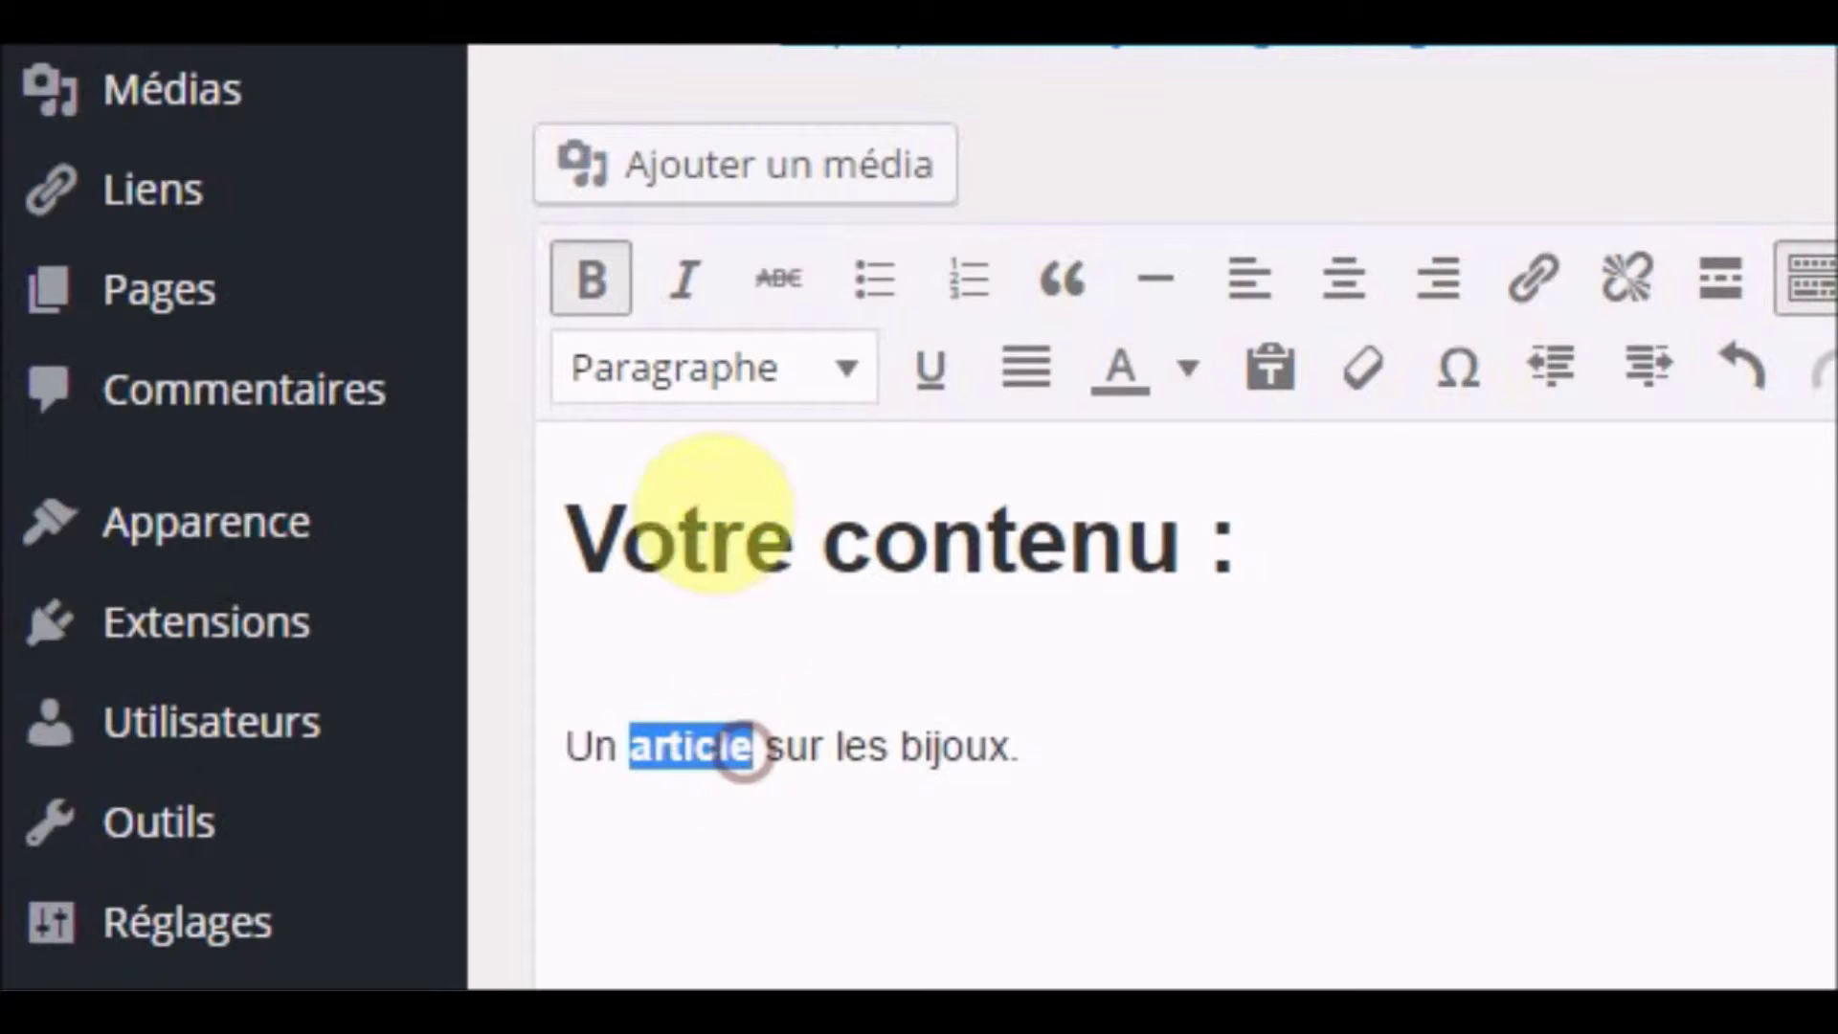
click(714, 316)
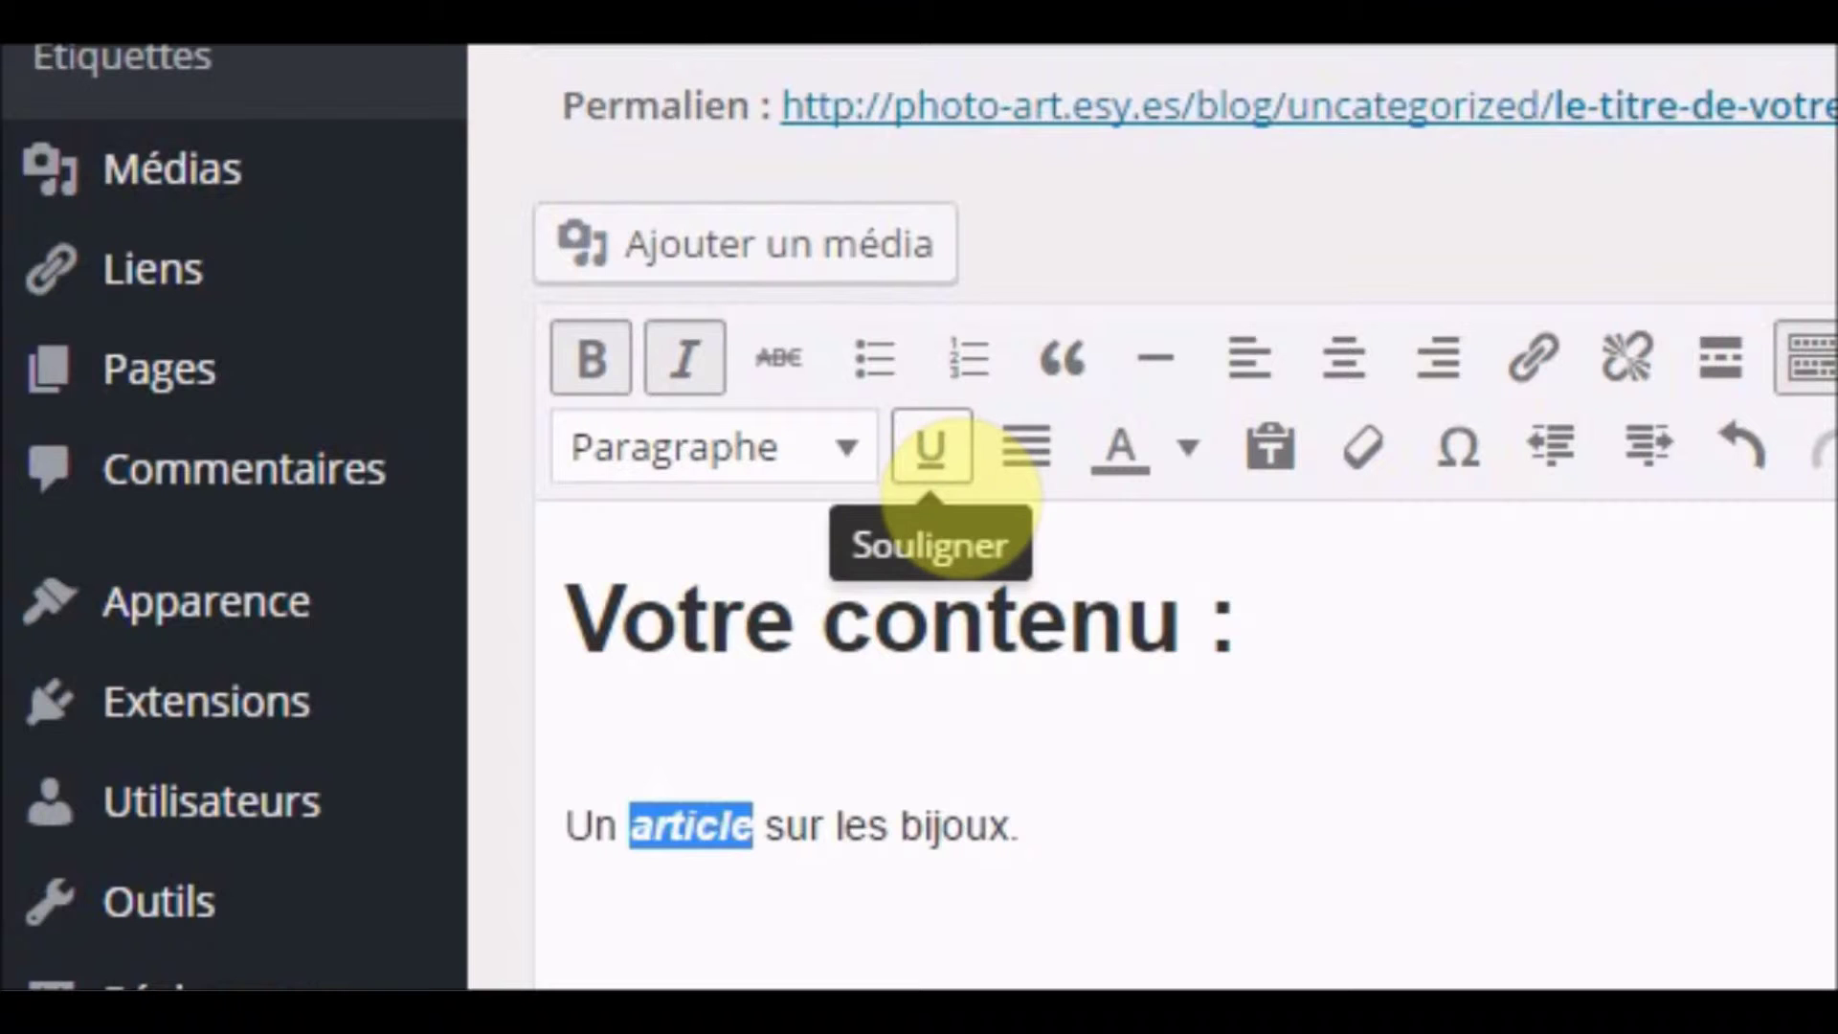
click(931, 446)
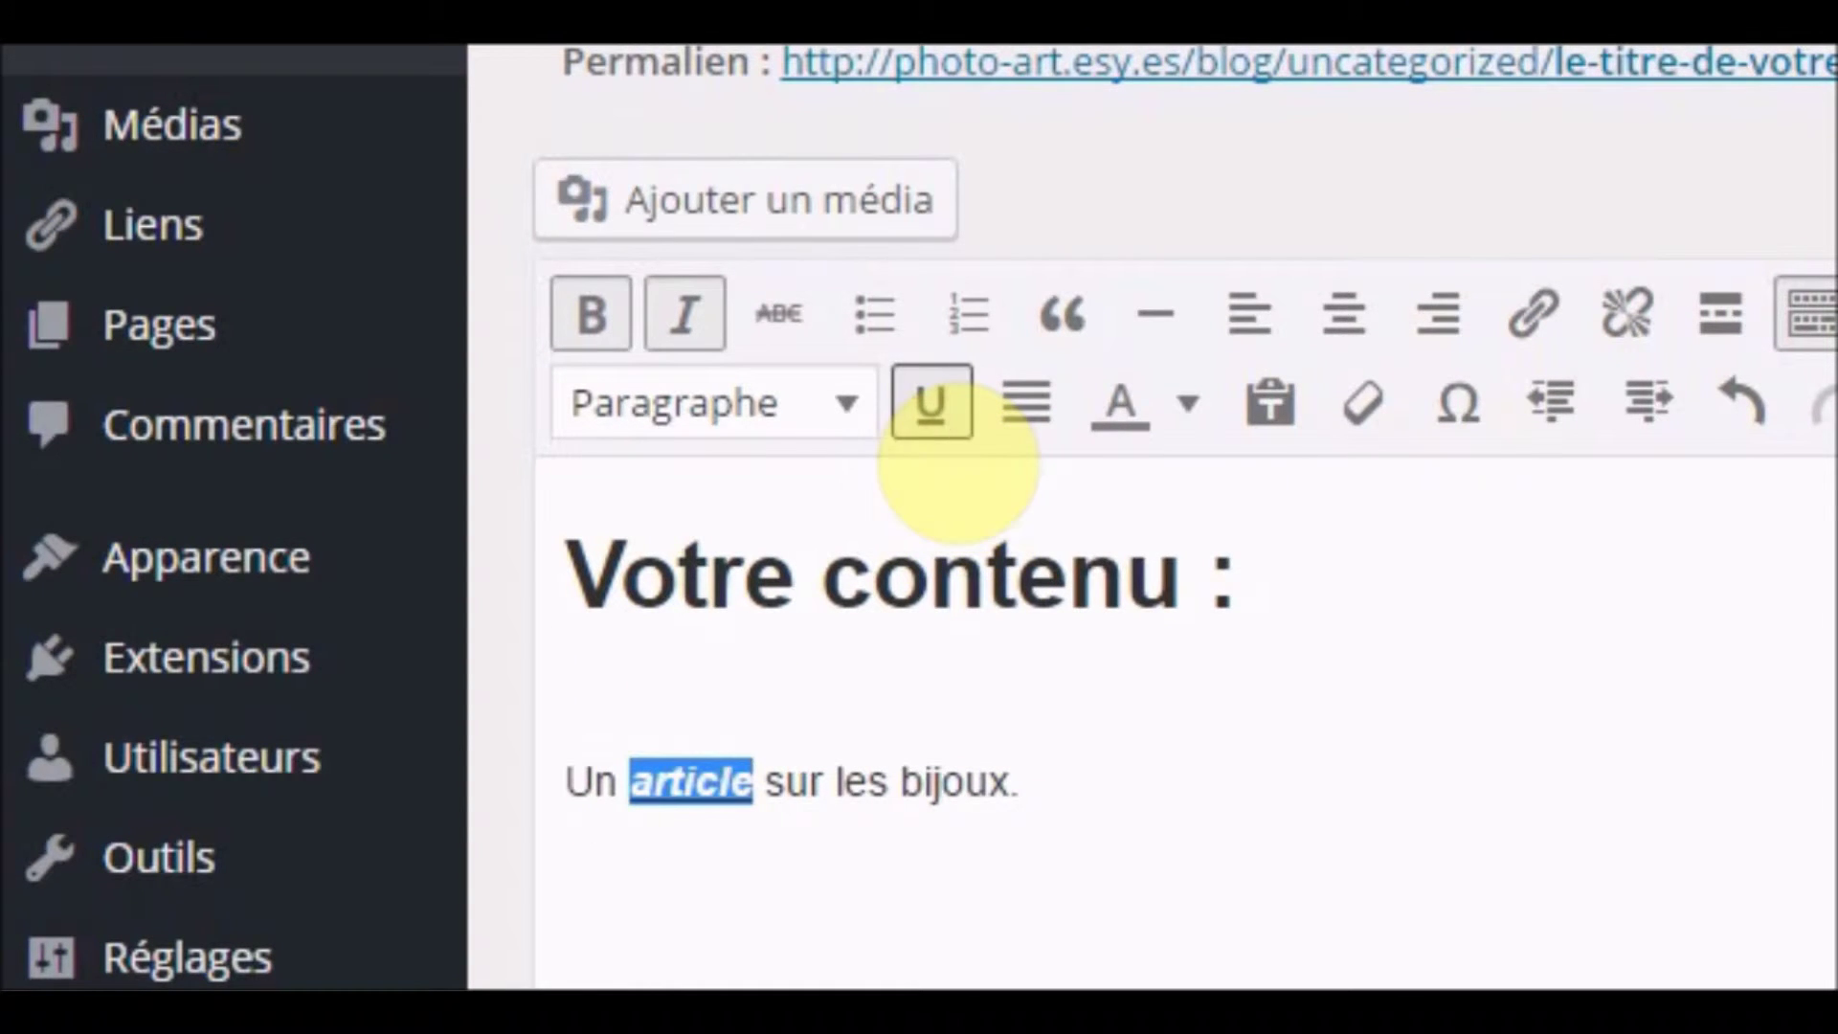
click(1127, 698)
Step: Apply strikethrough to the word "article" in the jewellery sentence
drag(627, 783, 755, 782)
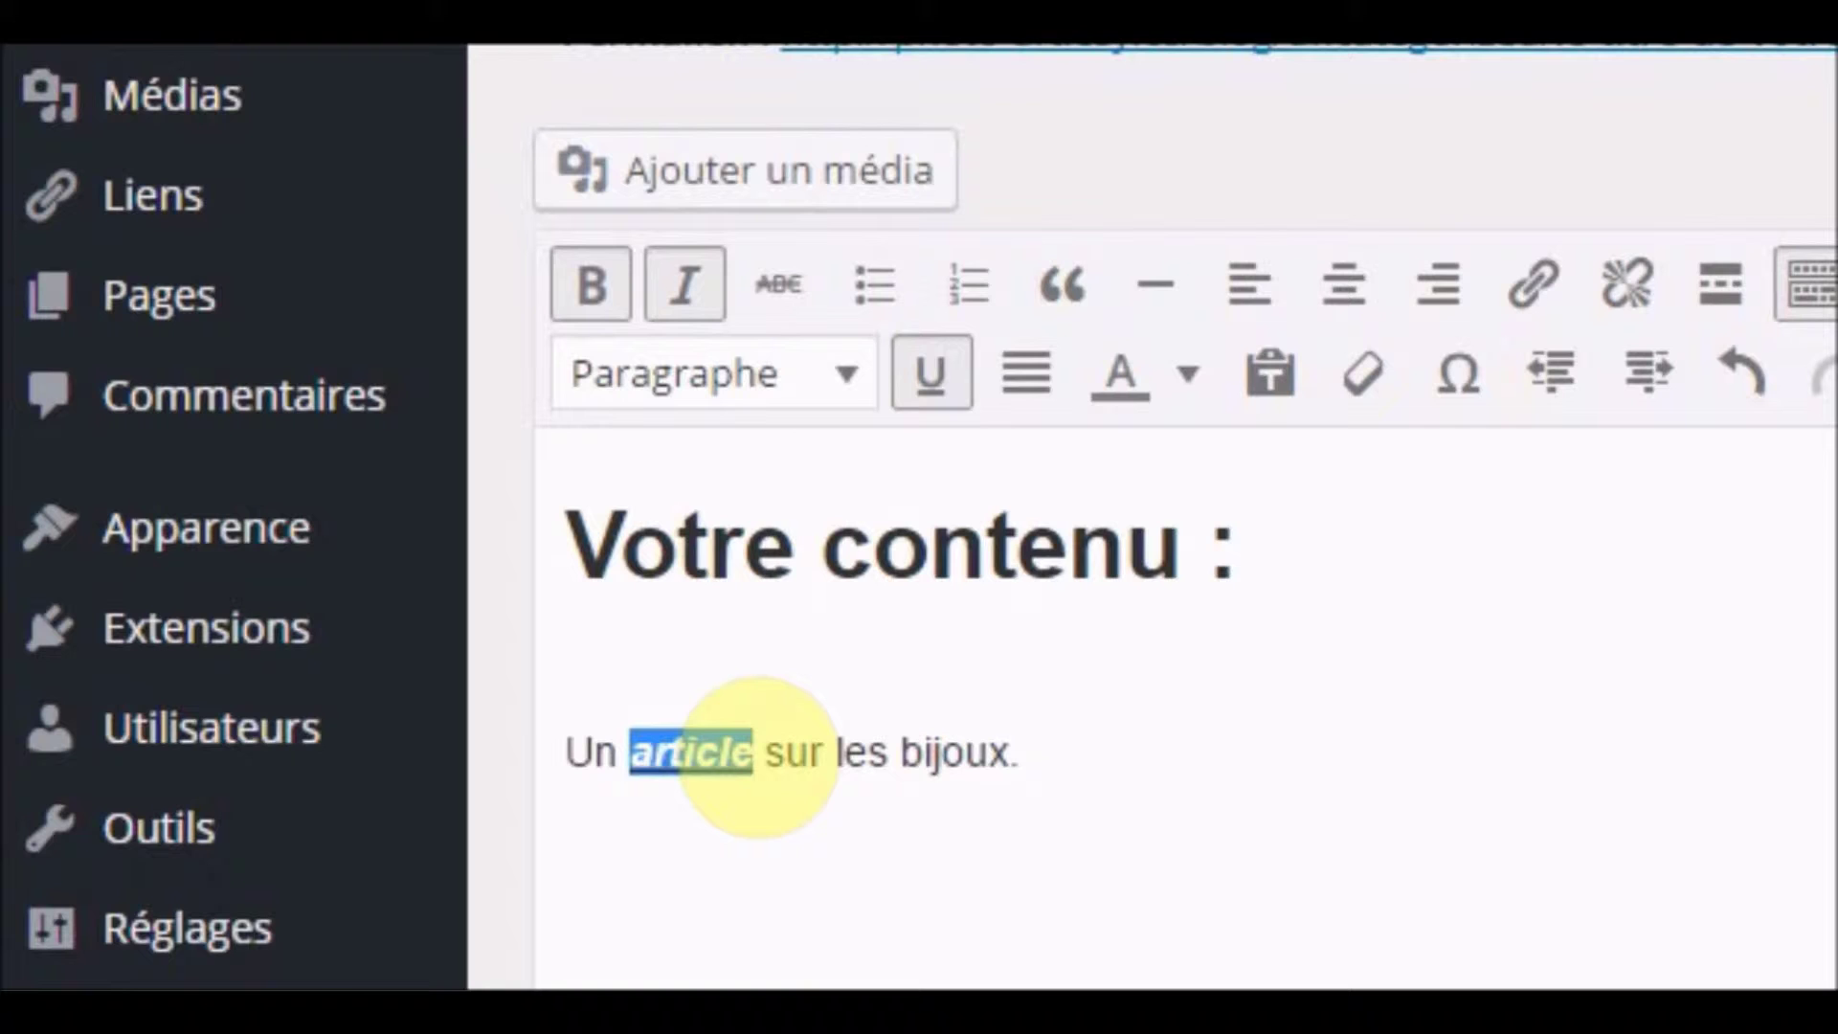
click(774, 829)
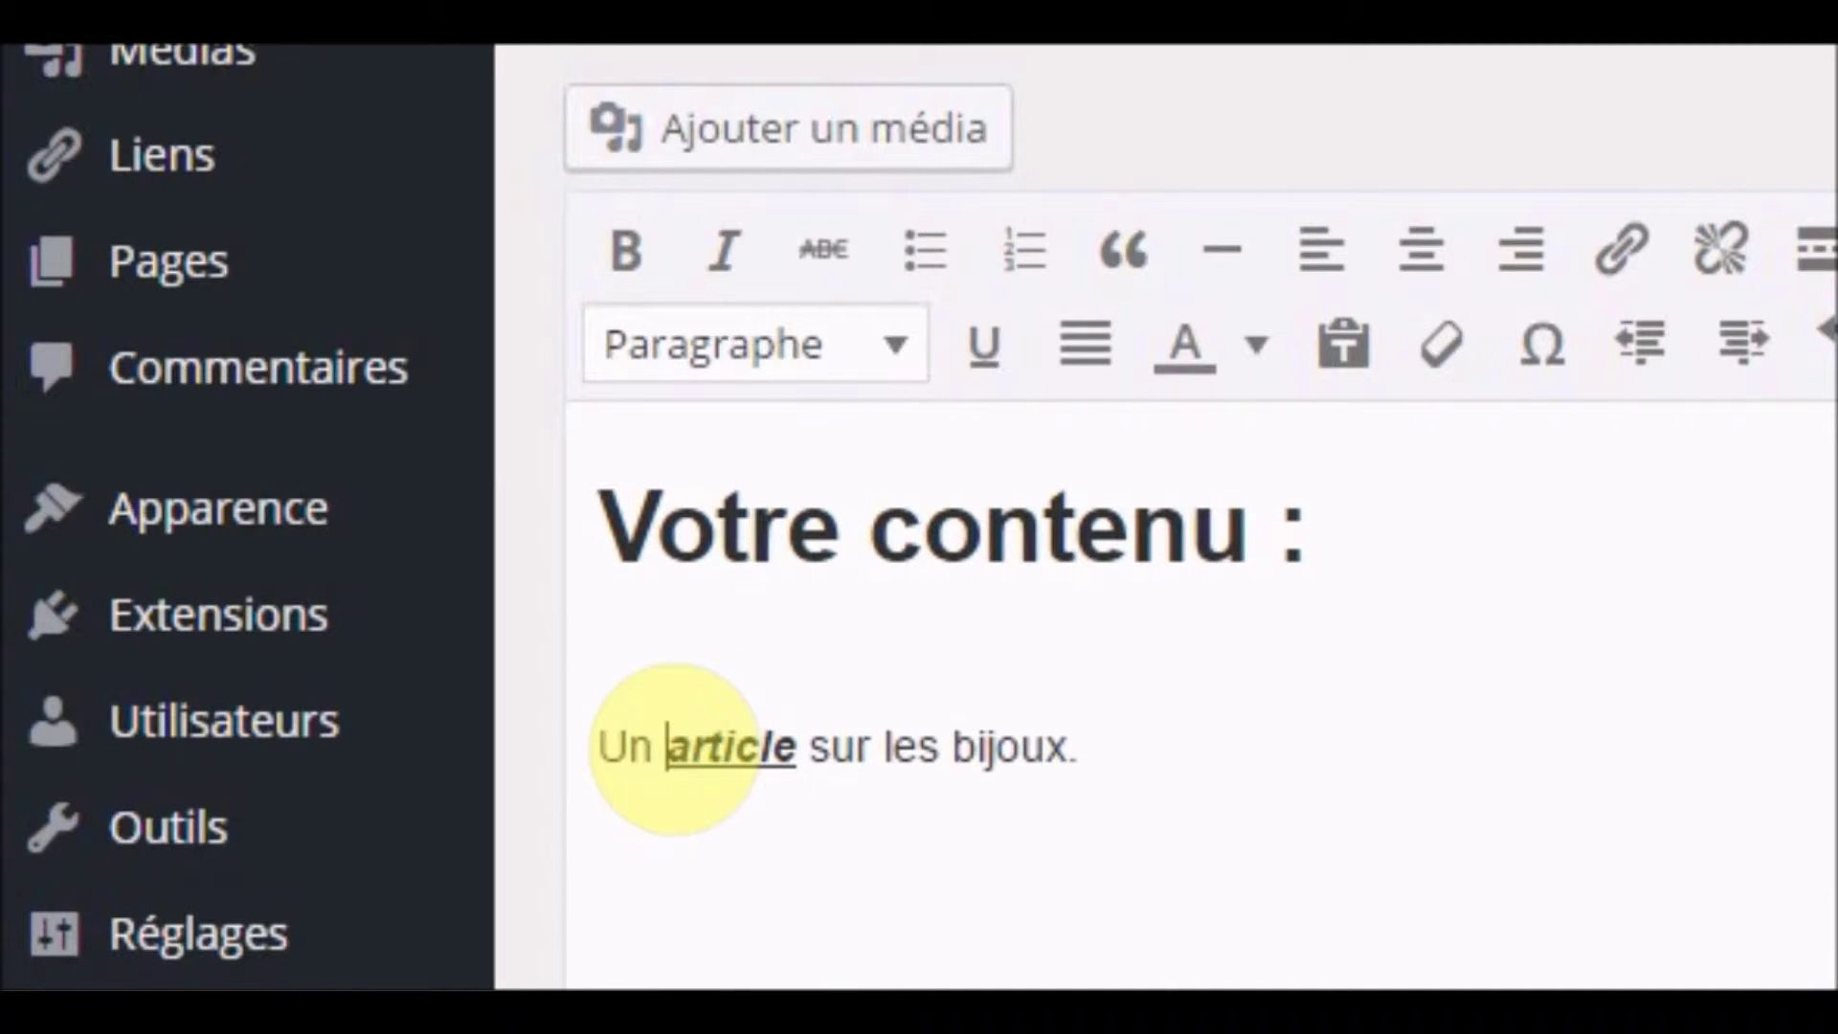
drag(667, 745, 800, 748)
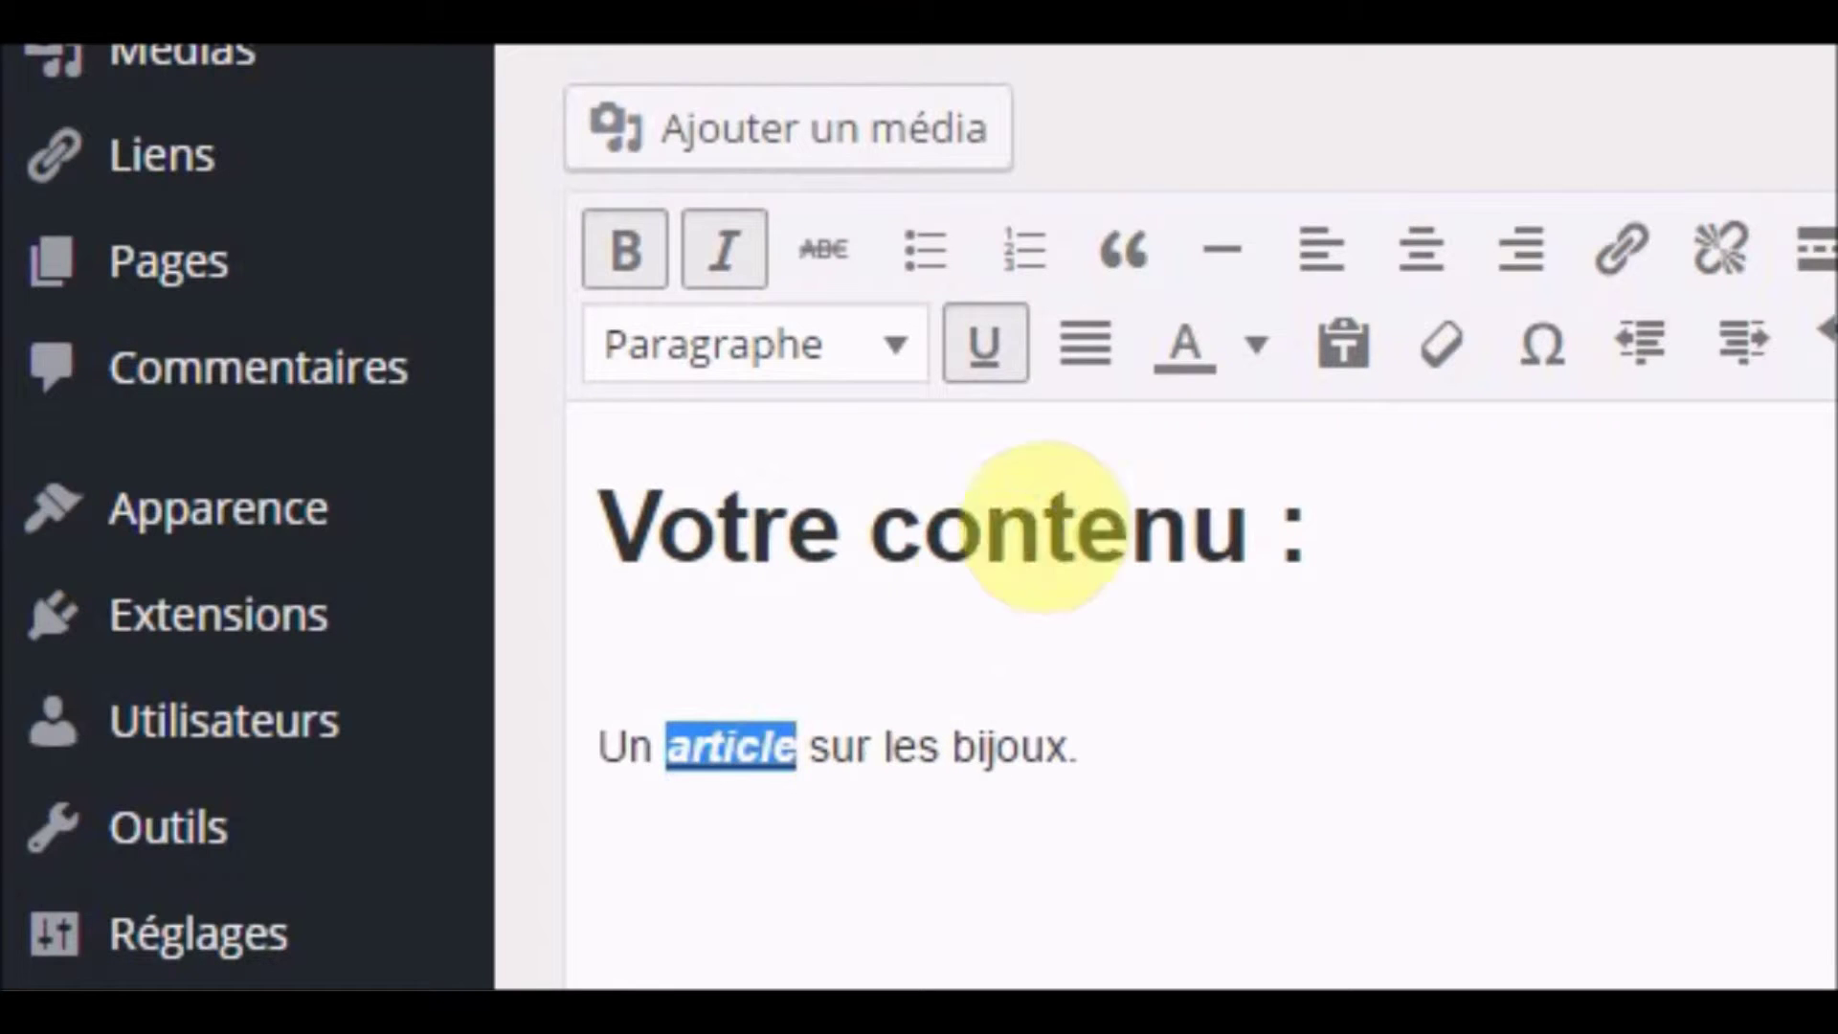
click(824, 251)
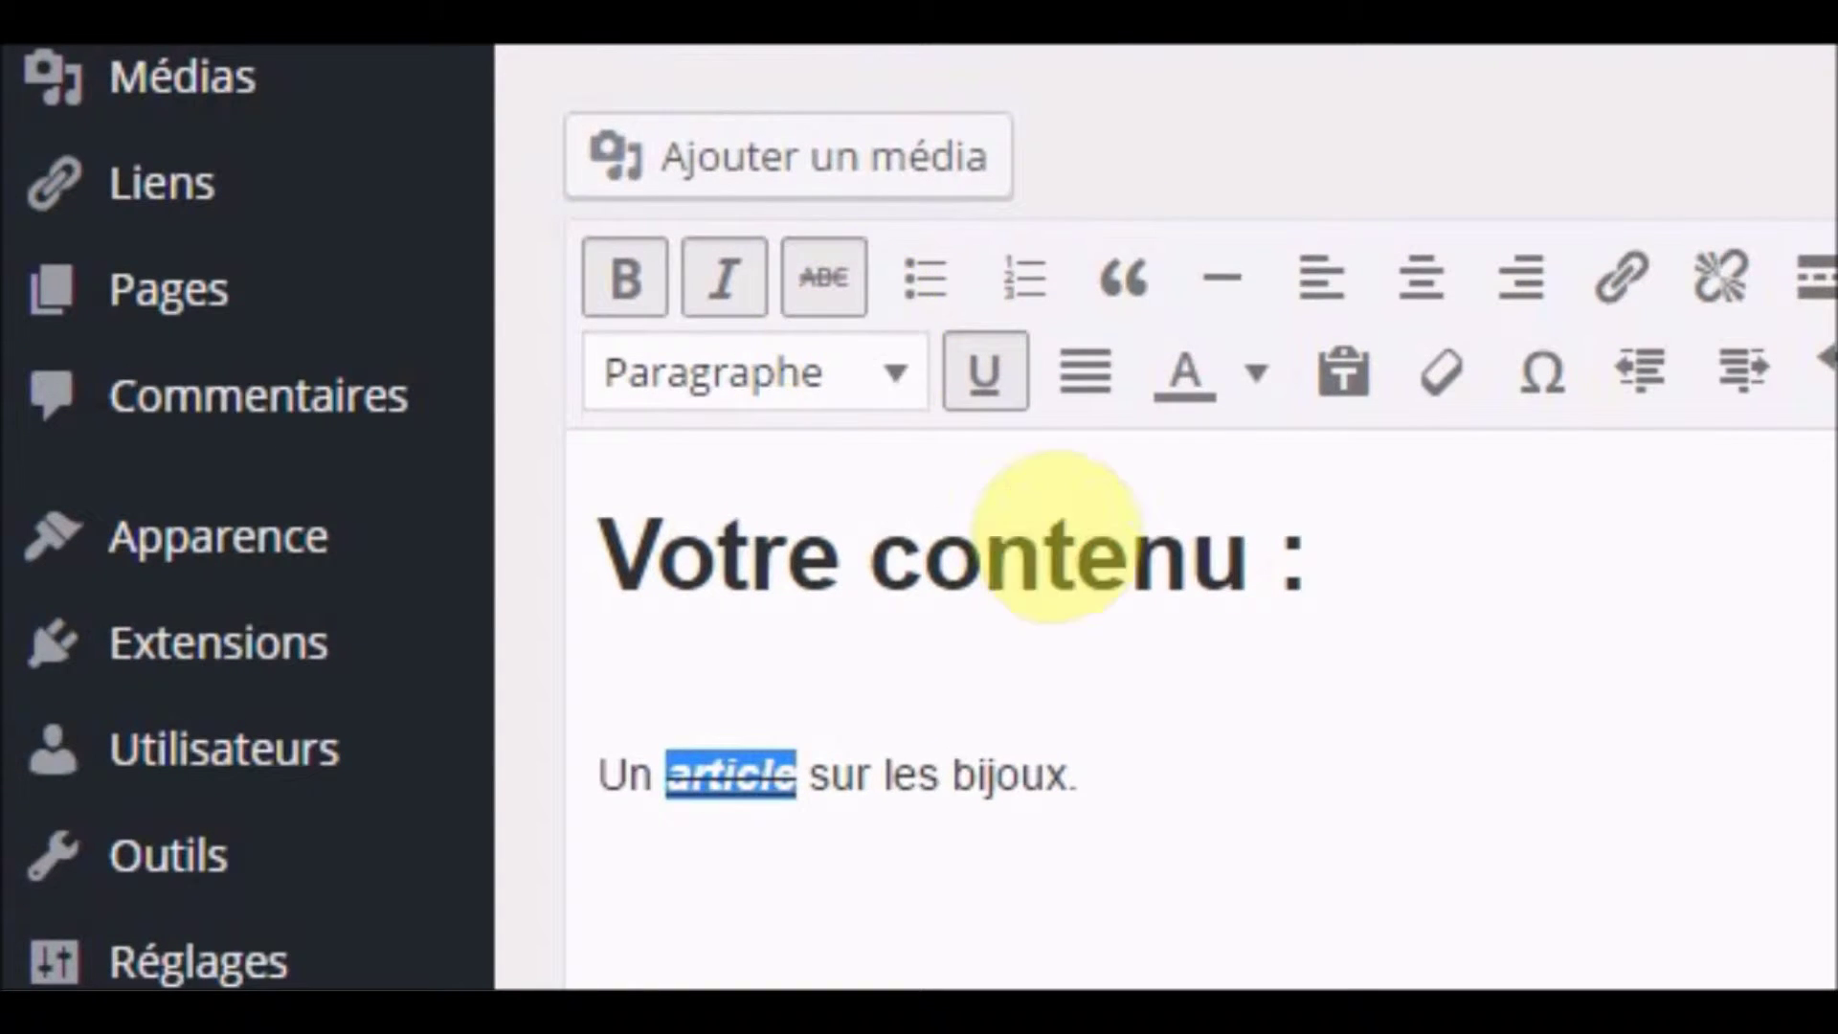
click(657, 793)
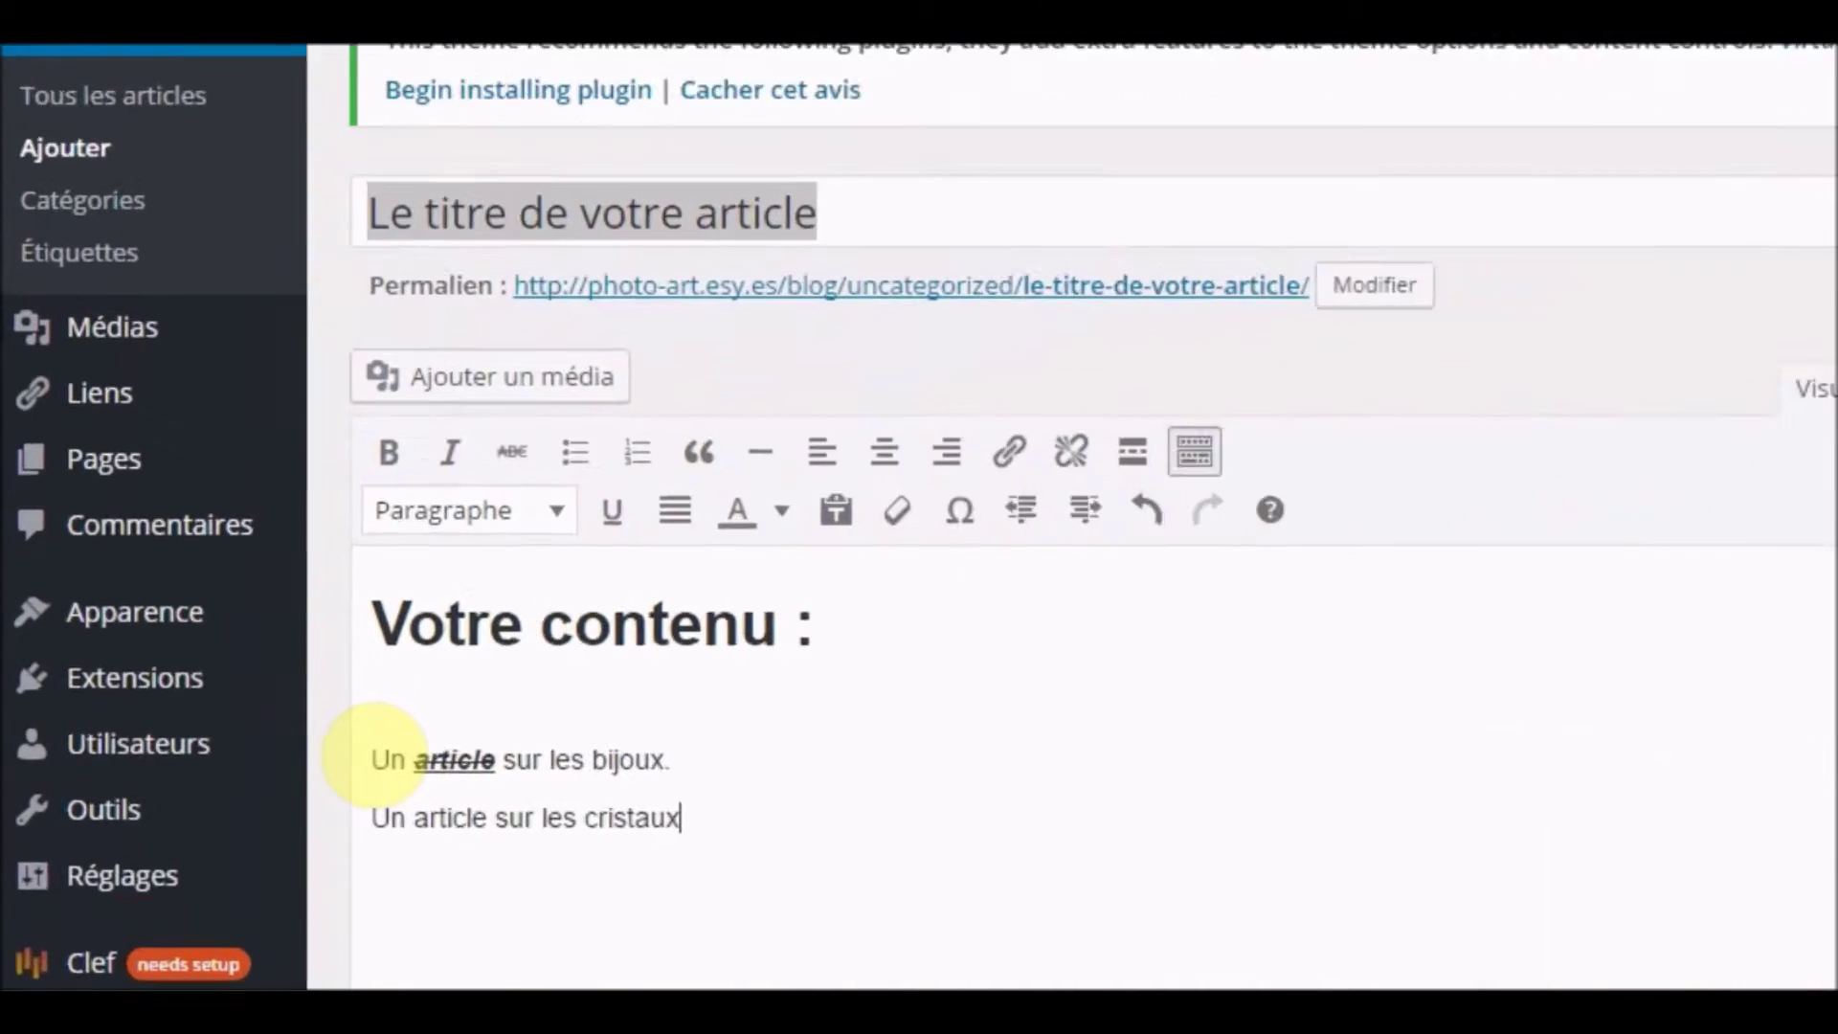
Step: Turn the two article sentences below the heading into a bulleted list
click(258, 746)
drag(490, 746, 867, 799)
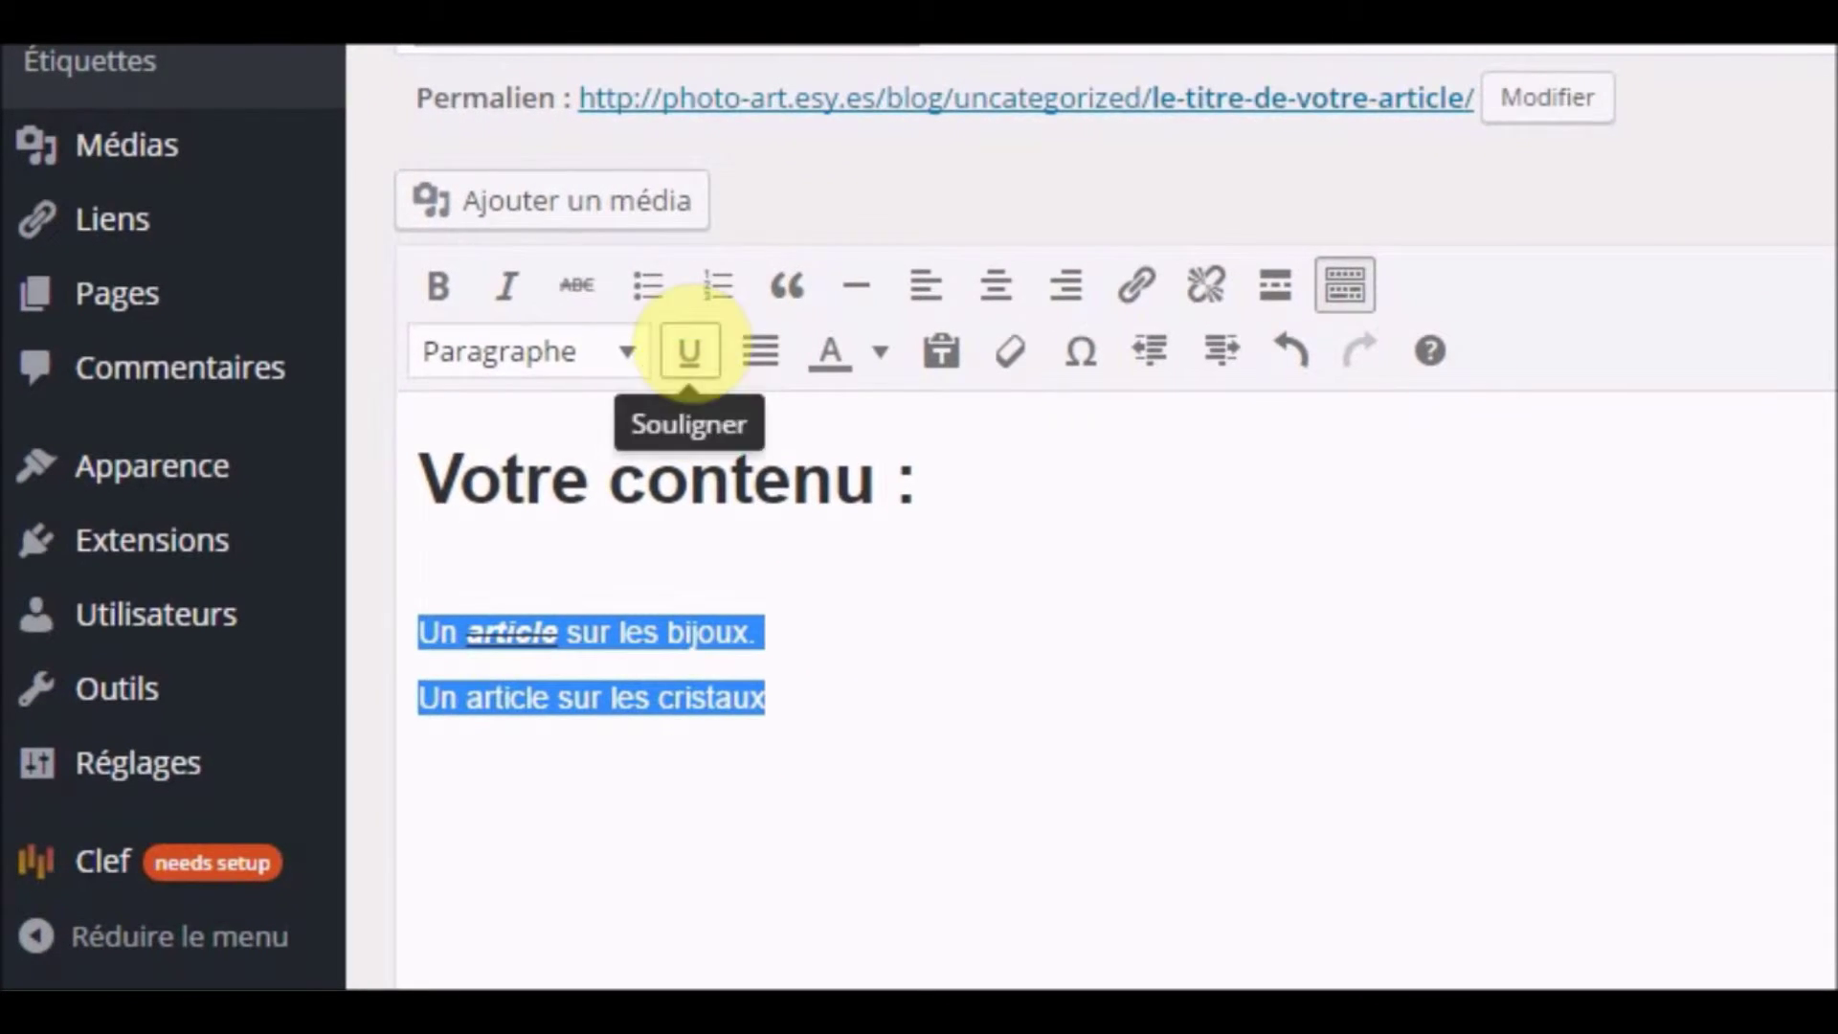
click(655, 288)
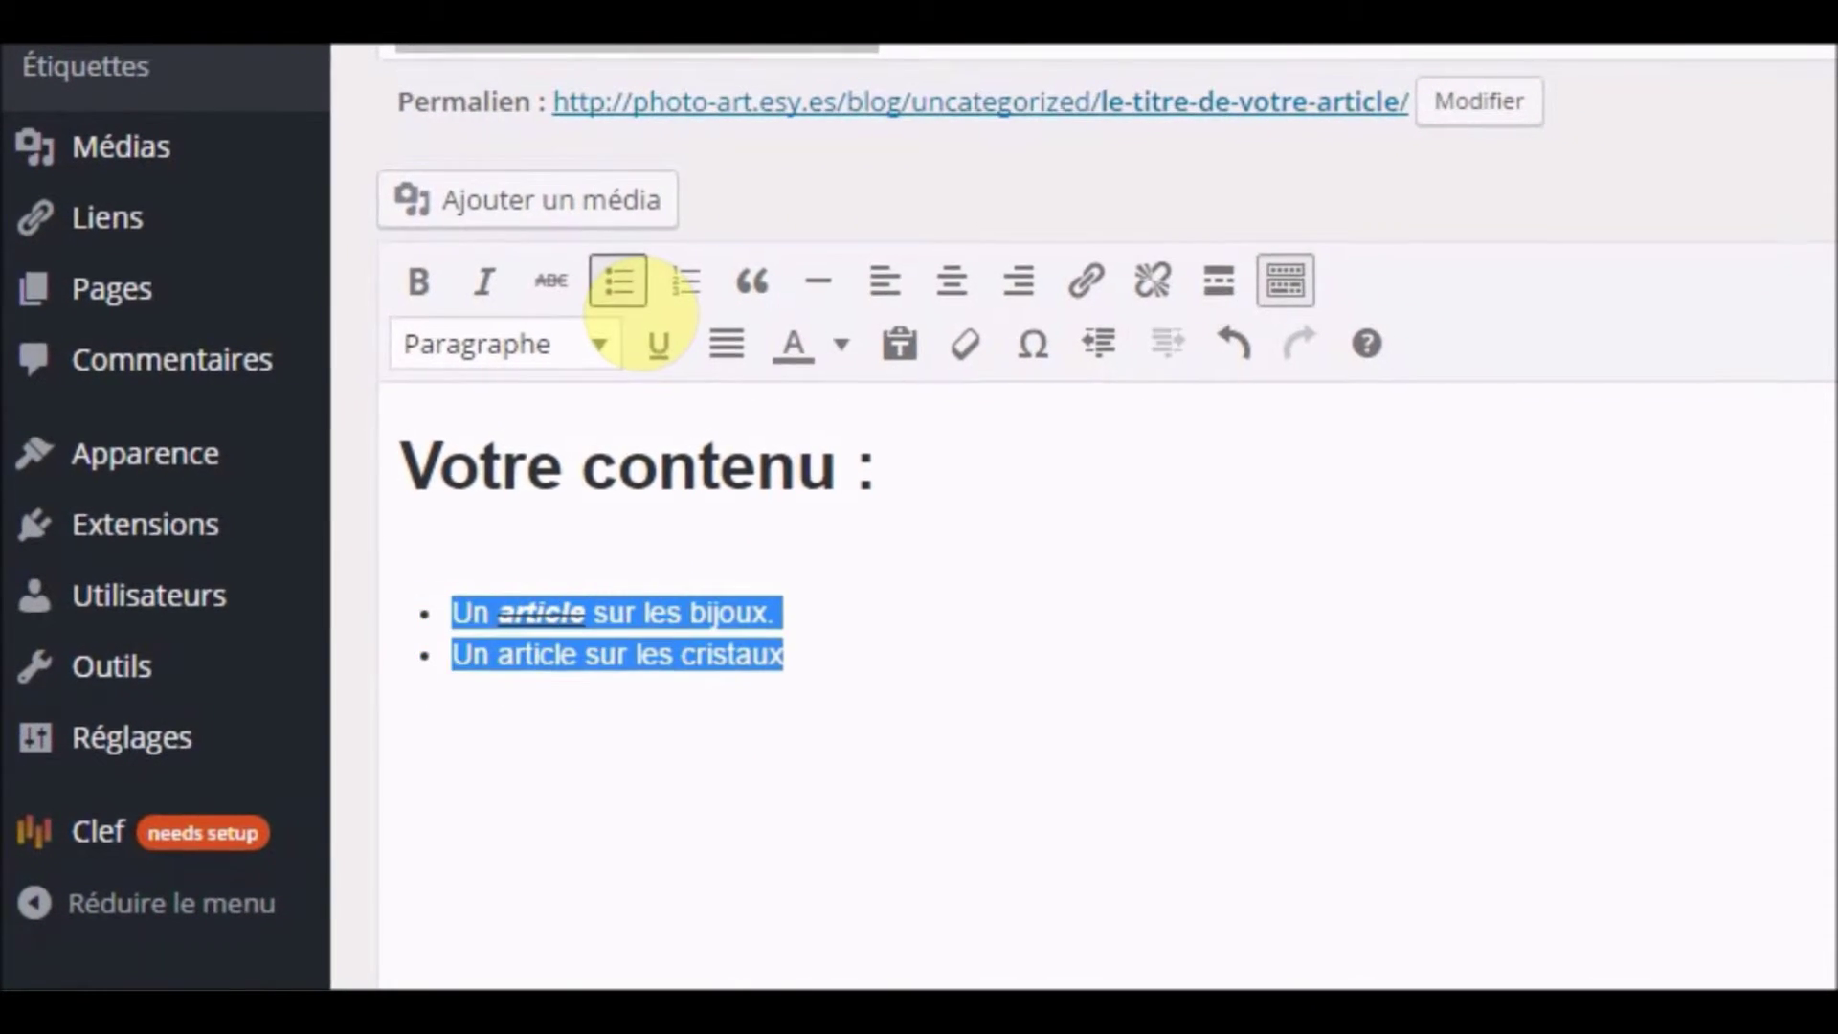